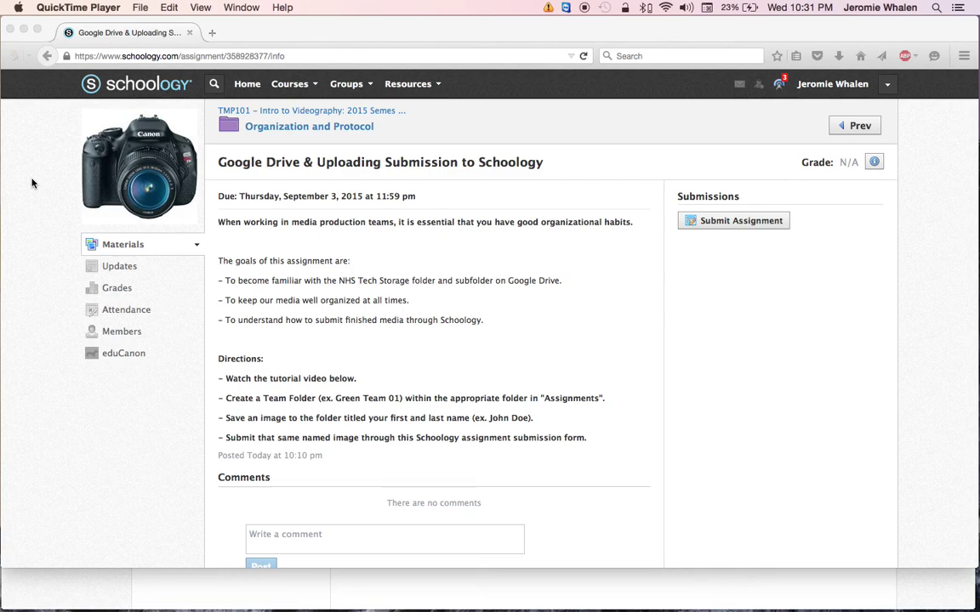
# - Try to open the shared Drive folder from the link in the "NHS Tech Storage Folder Access" email in Gmail
pyautogui.click(24, 30)
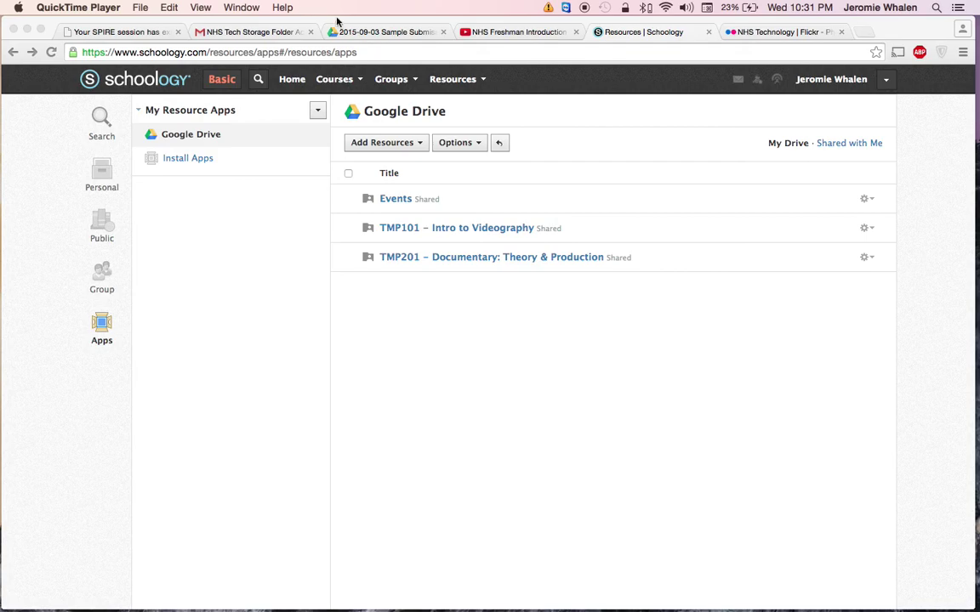
pyautogui.click(213, 33)
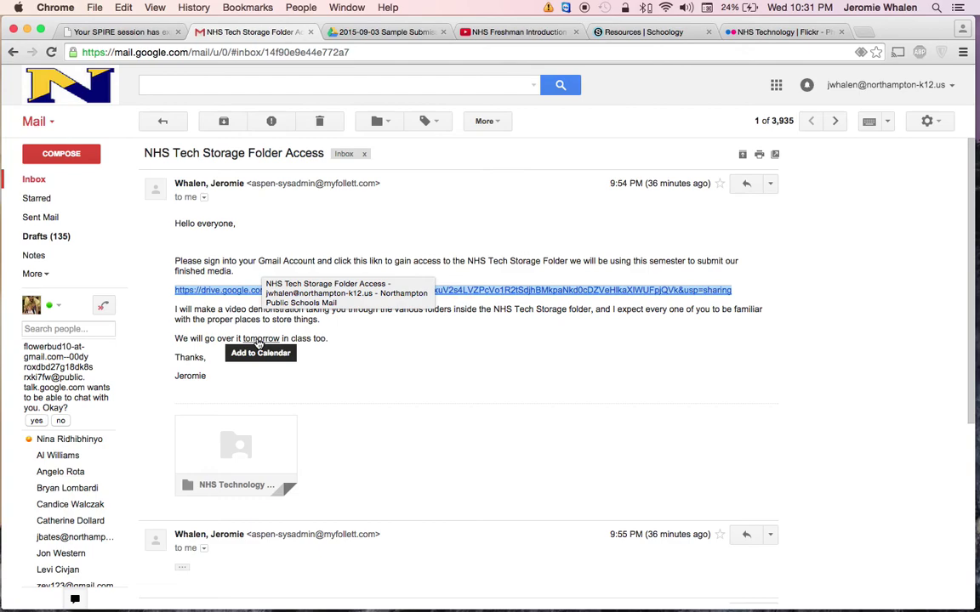
pyautogui.click(521, 296)
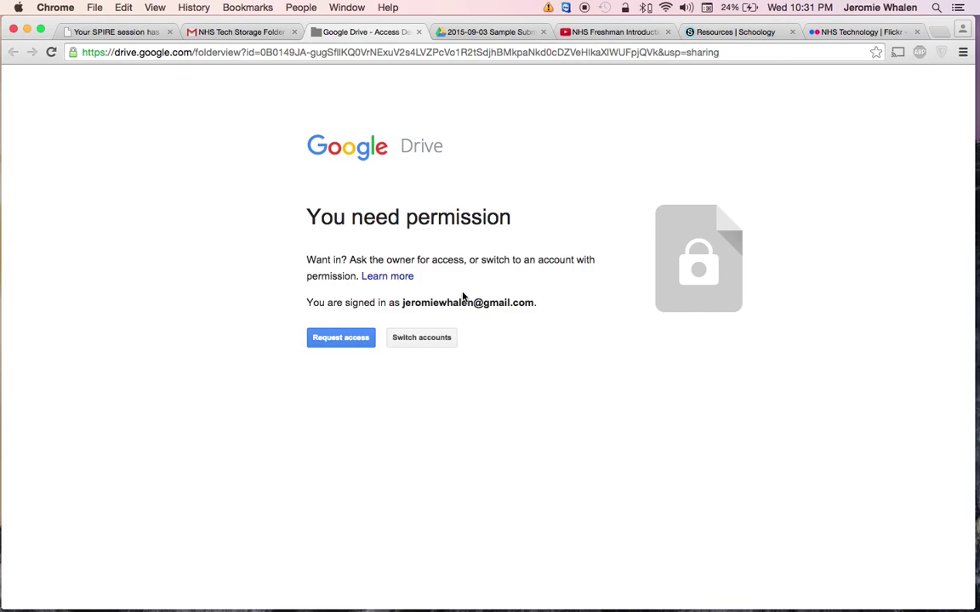
pyautogui.middleClick(380, 33)
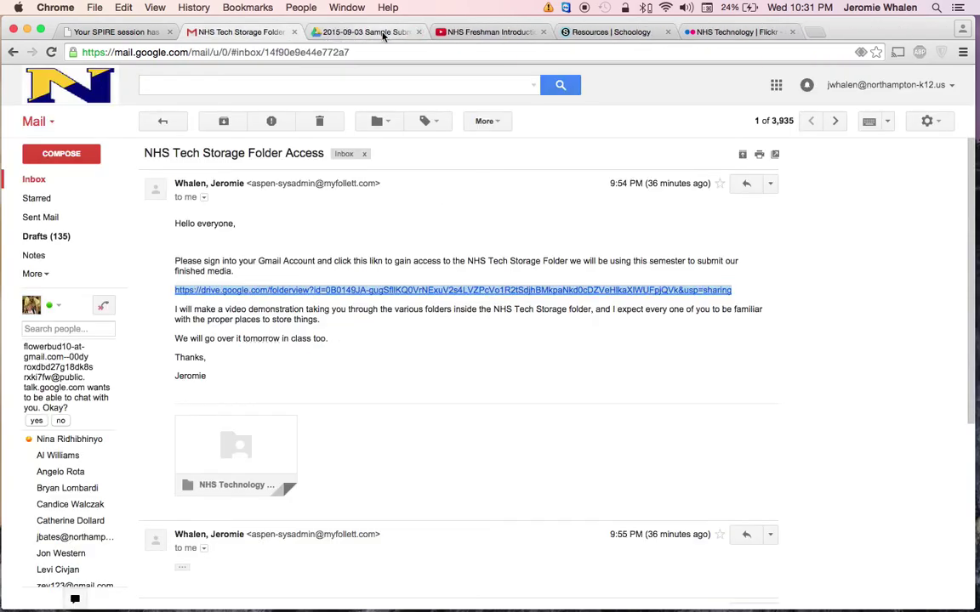
# - Switch to Google Drive, open the 2015-2016 folder in NHS Technology (Shared), and look inside its Events folder
pyautogui.click(381, 33)
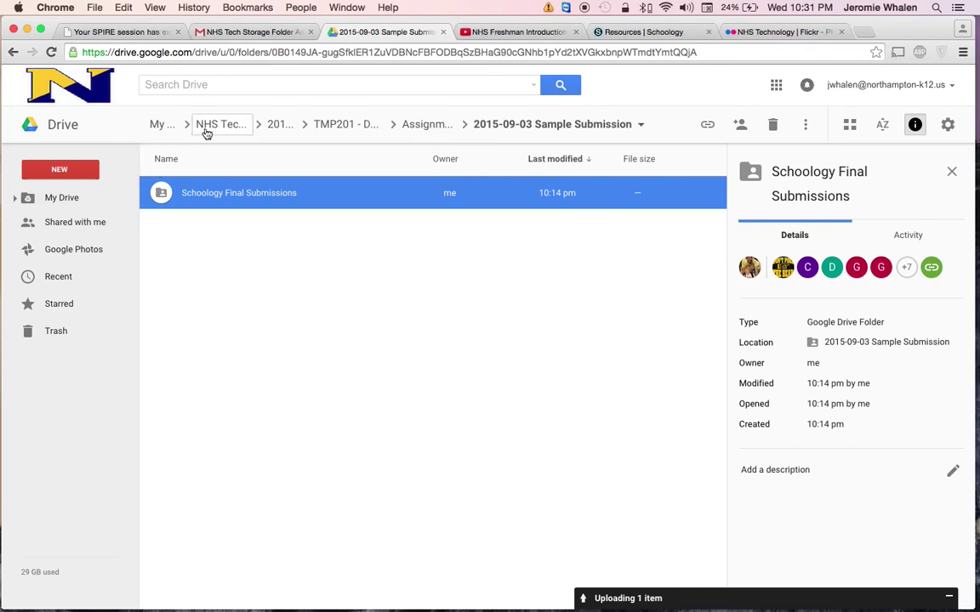
pyautogui.click(205, 127)
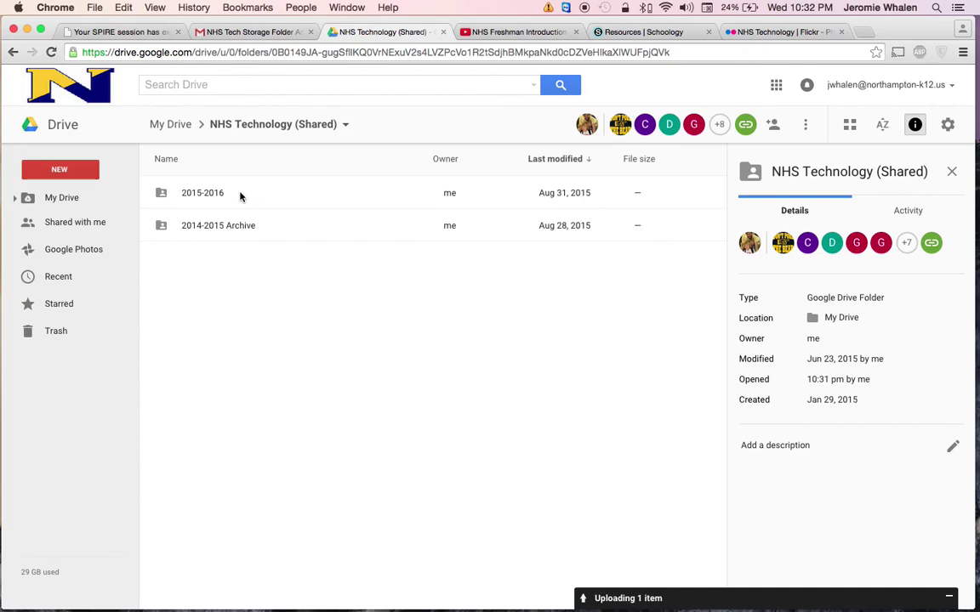
pyautogui.doubleClick(239, 195)
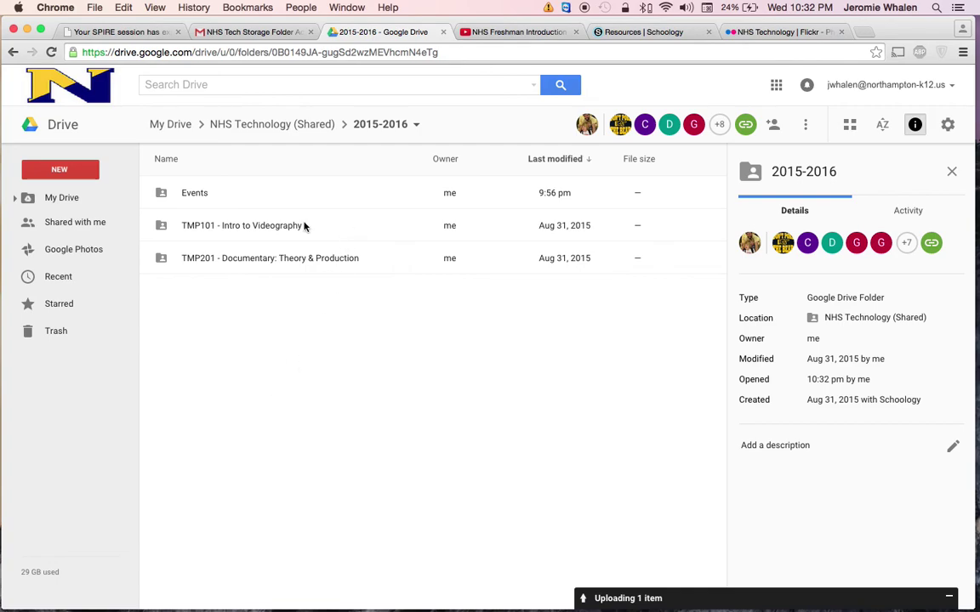
pyautogui.doubleClick(252, 194)
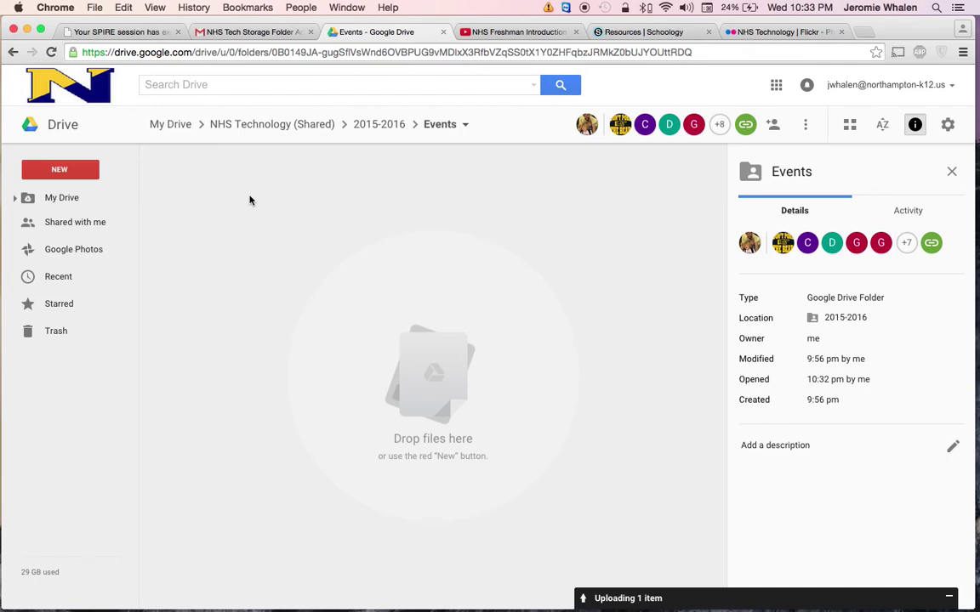
pyautogui.click(13, 54)
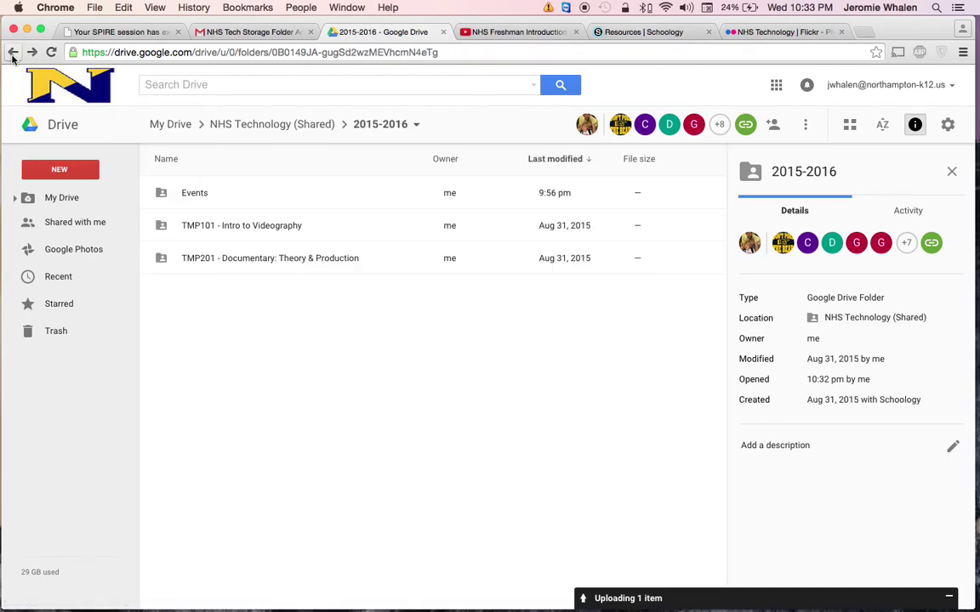
# - Open the Standards folder of TMP101 - Intro to Videography and look inside its Logo subfolder
pyautogui.doubleClick(321, 232)
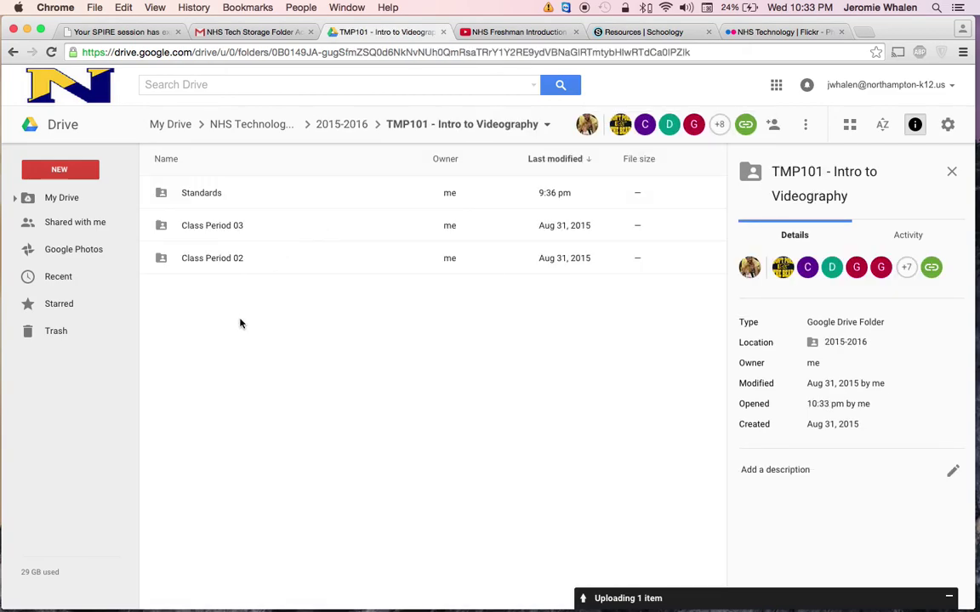
pyautogui.doubleClick(268, 201)
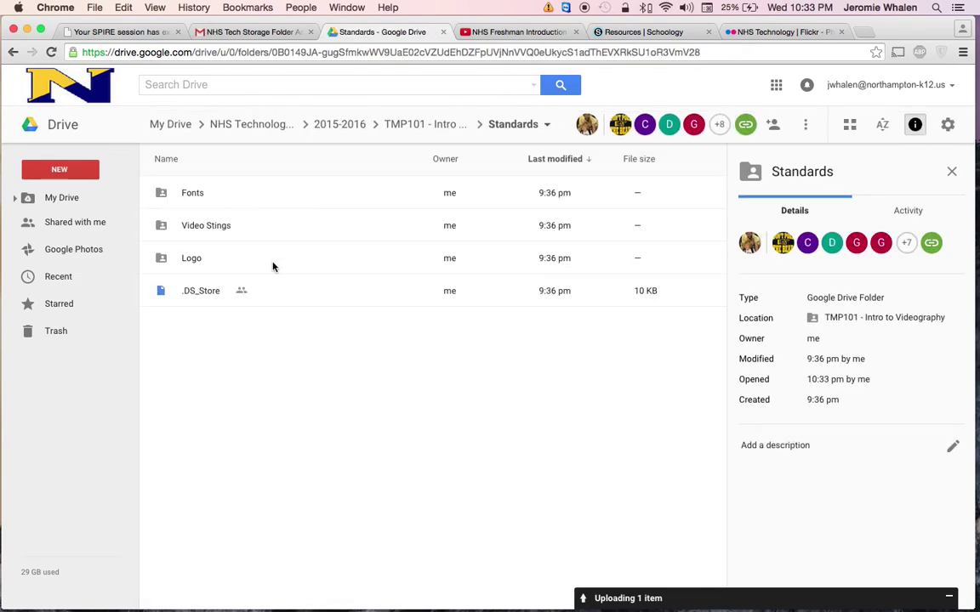
pyautogui.doubleClick(273, 266)
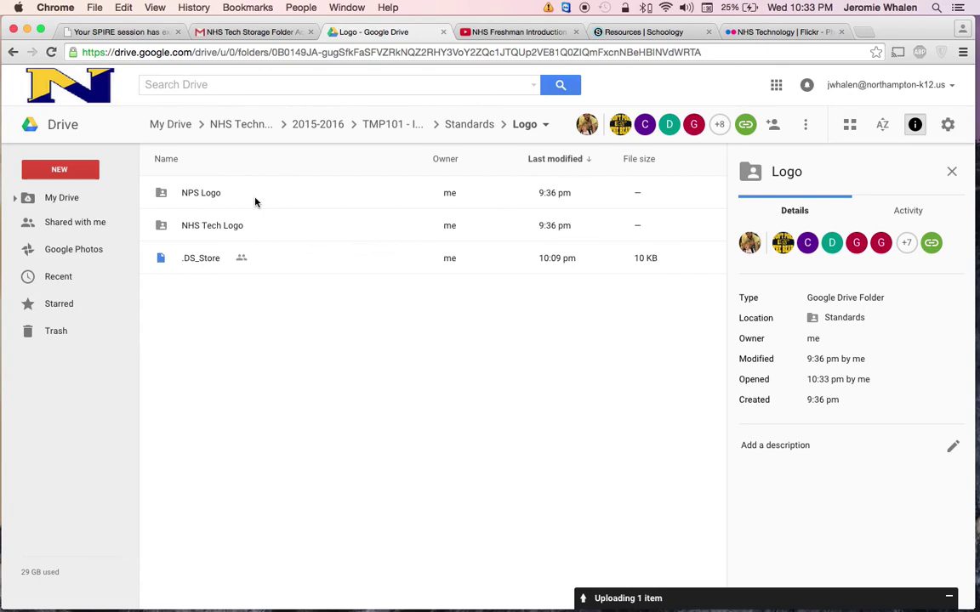
pyautogui.click(14, 52)
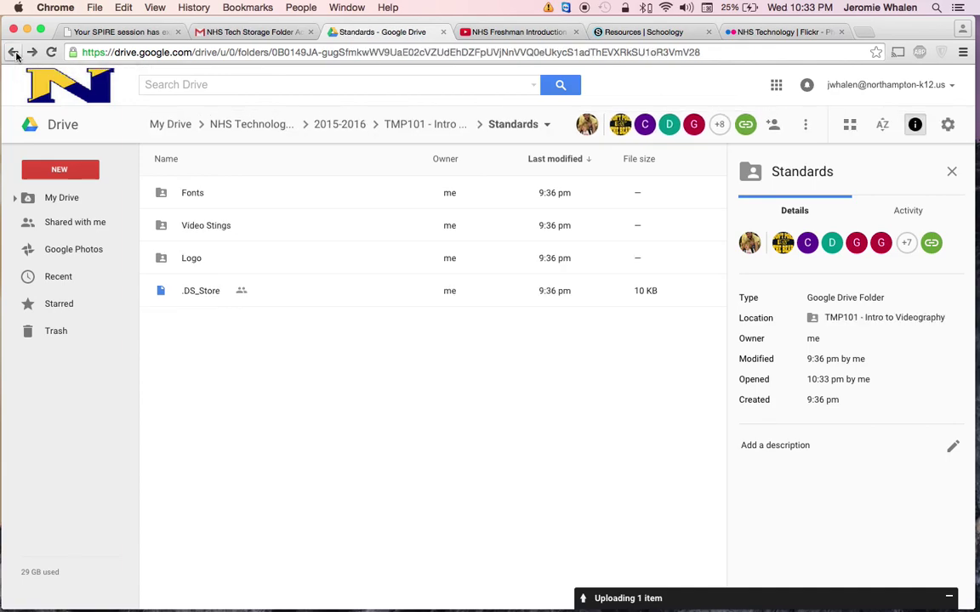
# - Select the Video Stings folder and play the opening sting of the NHS Freshman Introduction video on YouTube as an example
pyautogui.click(255, 227)
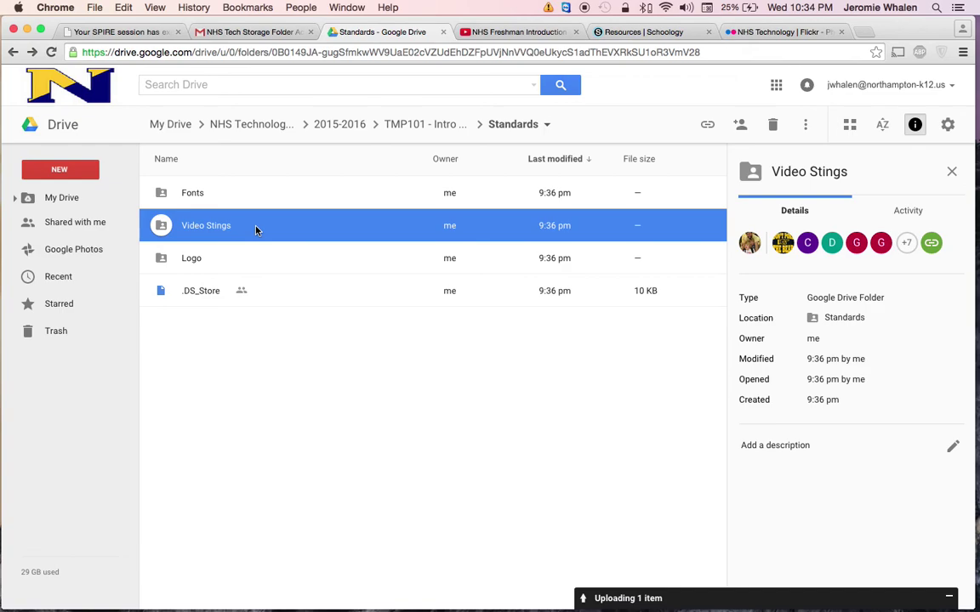
pyautogui.click(523, 32)
pyautogui.click(77, 420)
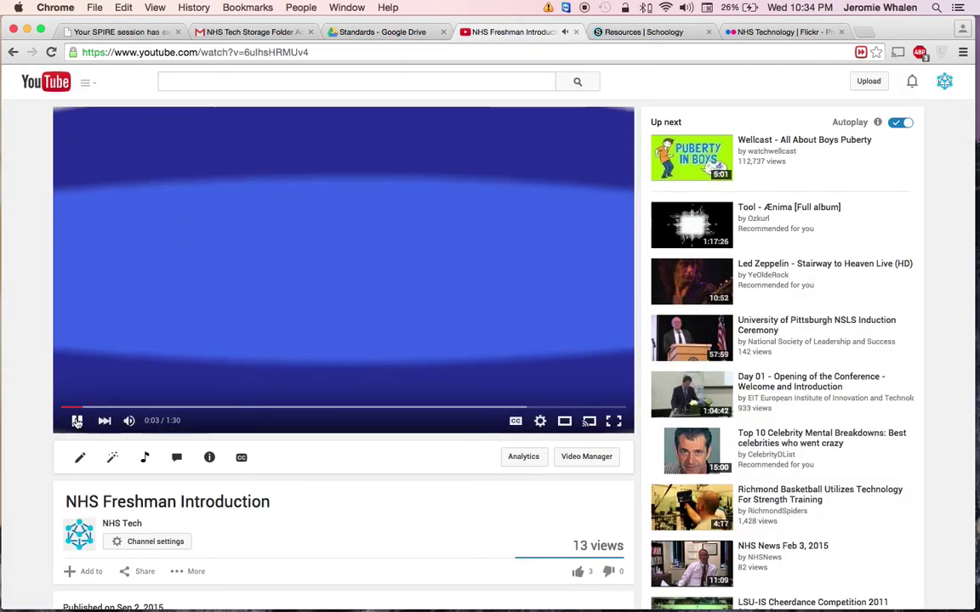
pyautogui.click(77, 421)
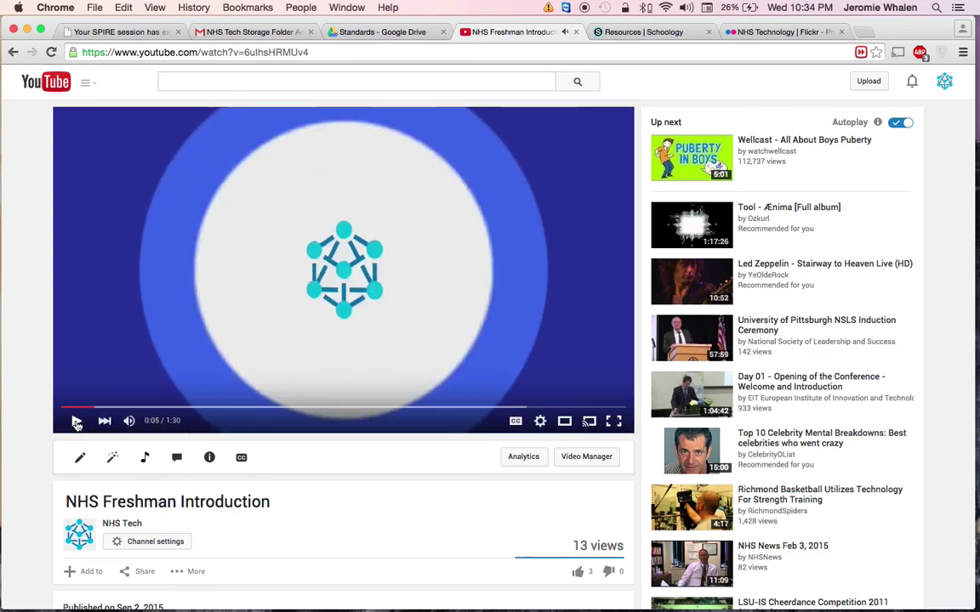
pyautogui.click(380, 32)
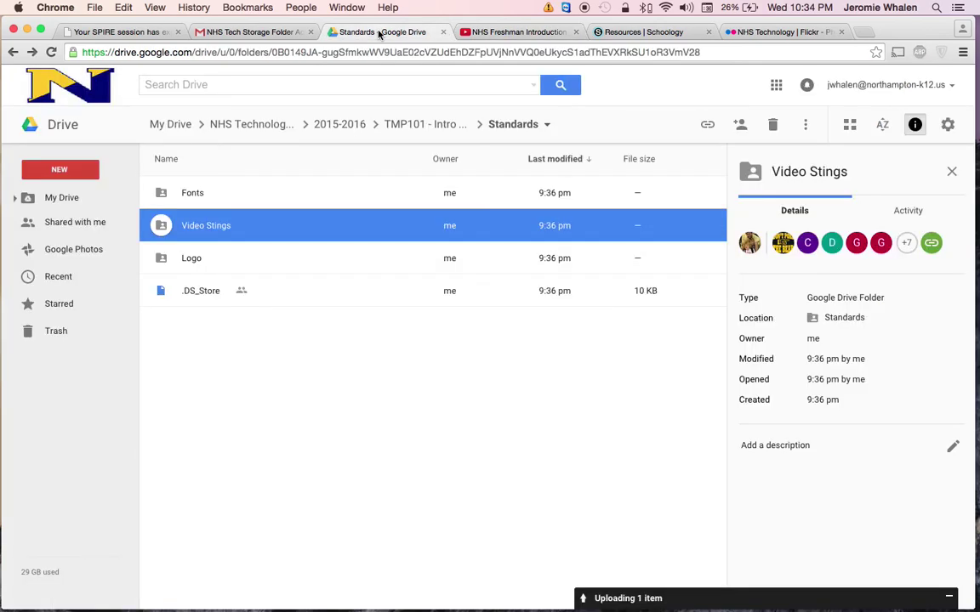
# - Delete the Standards folder from Class Period 02 in TMP101 - Intro to Videography
pyautogui.click(13, 52)
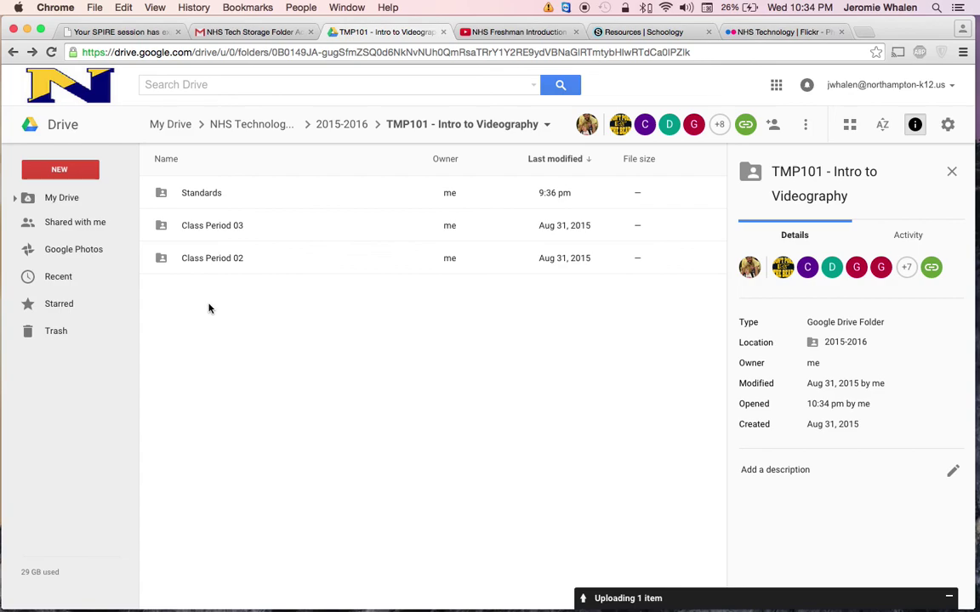
pyautogui.doubleClick(272, 262)
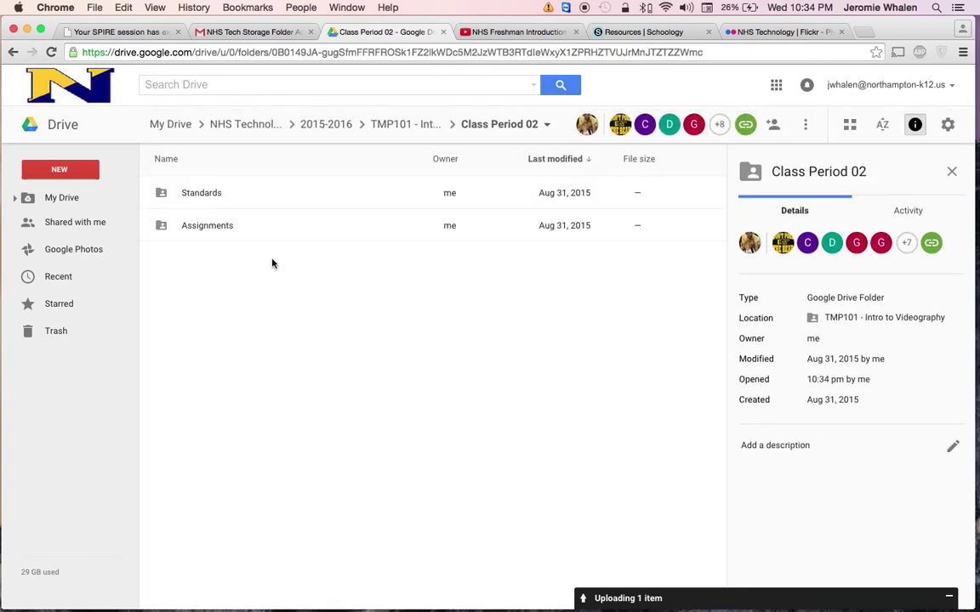
pyautogui.click(276, 193)
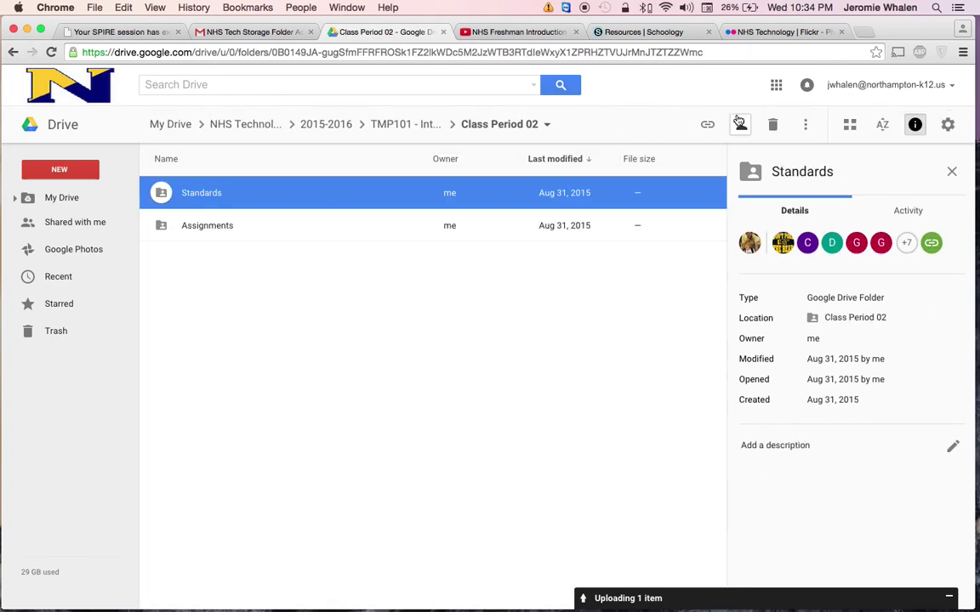
pyautogui.click(768, 126)
pyautogui.click(232, 255)
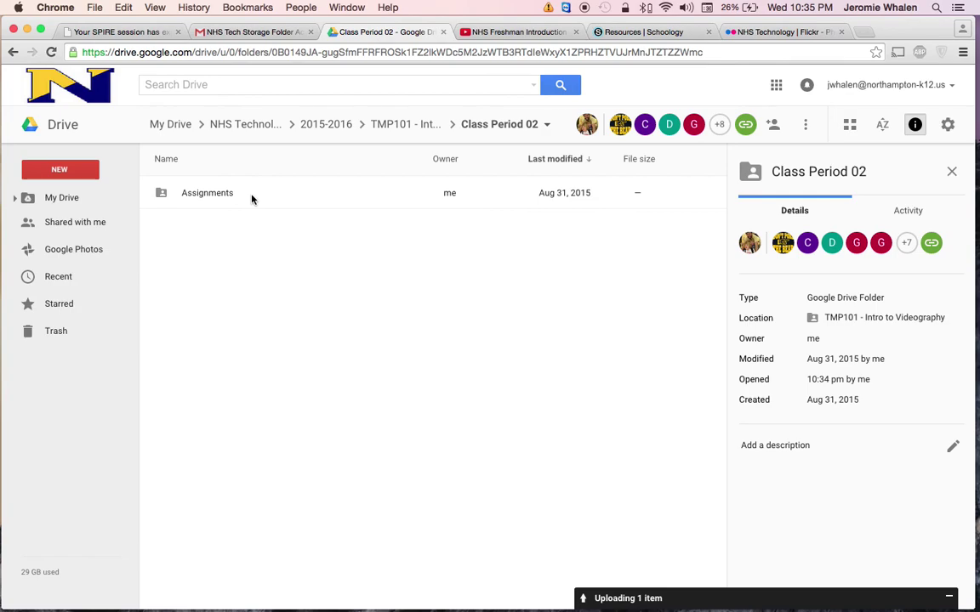
# - Create a folder named "Green Team 01" in the 2015-09-03 Sample Submission folder of Class Period 02's Assignments
pyautogui.doubleClick(251, 197)
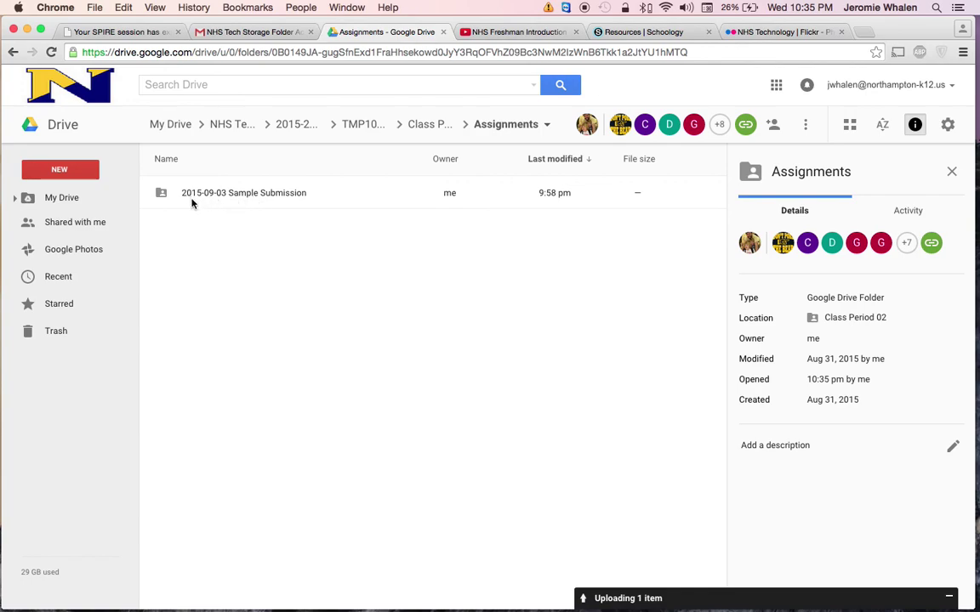
pyautogui.doubleClick(269, 198)
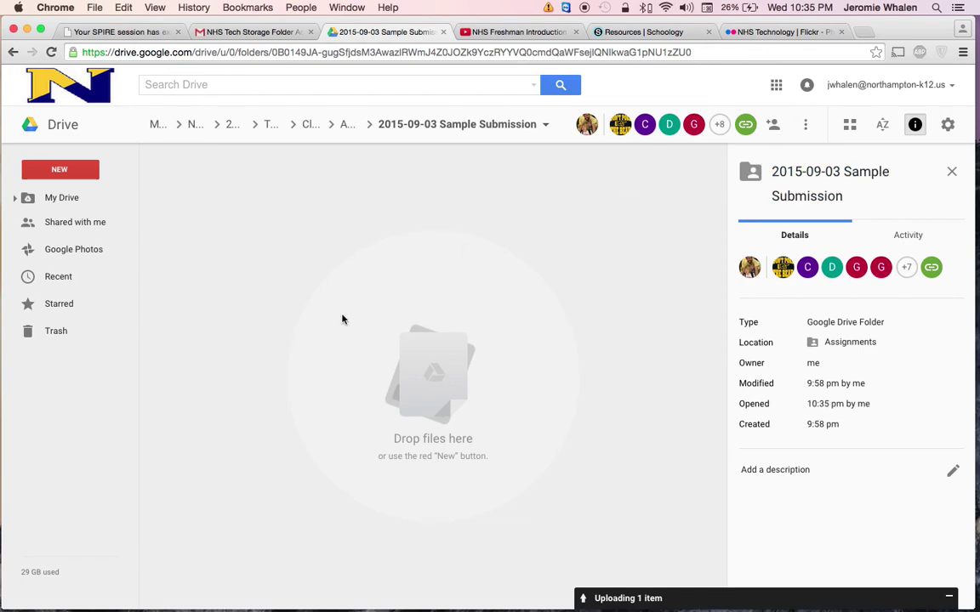
pyautogui.click(61, 171)
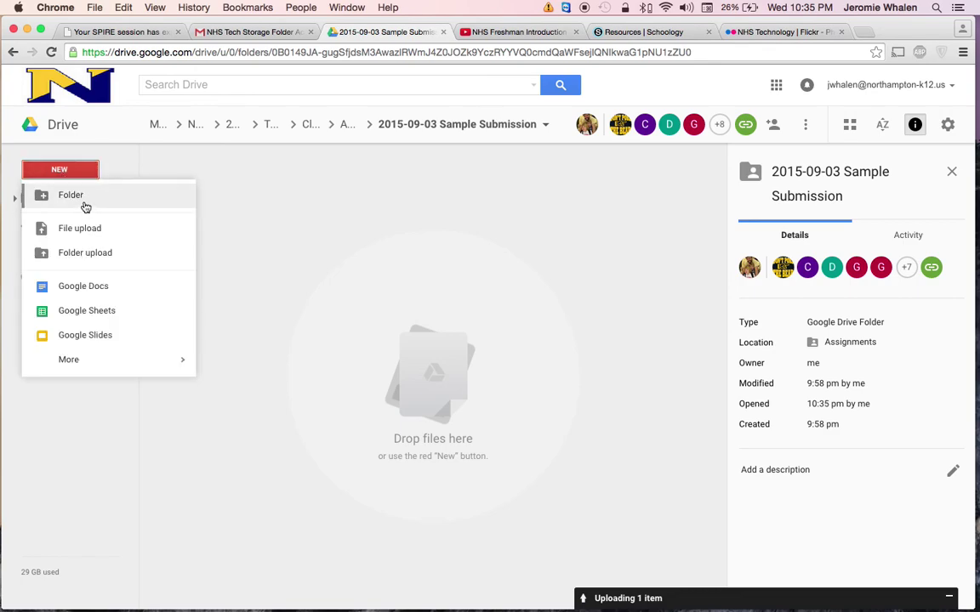
pyautogui.click(75, 189)
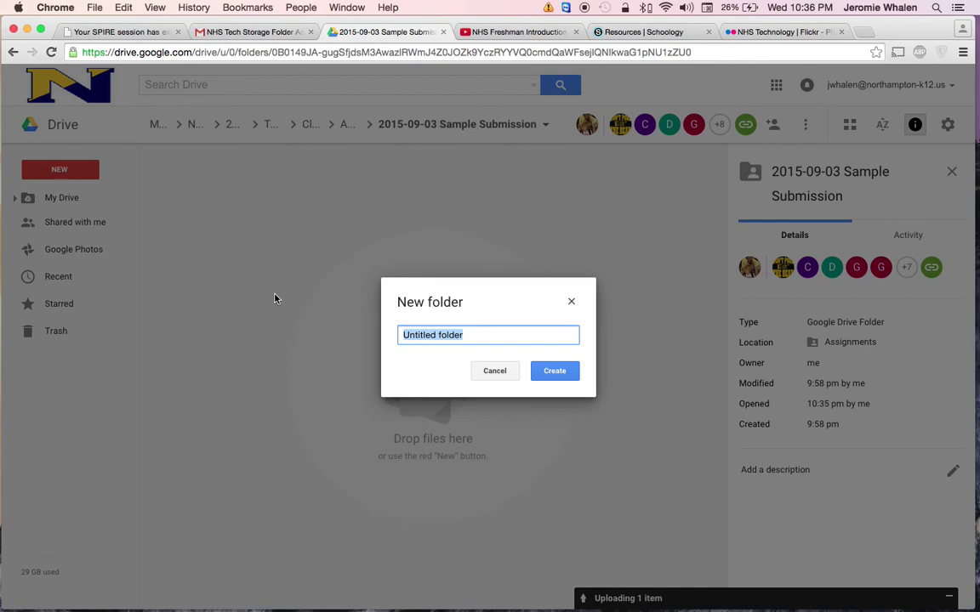
pyautogui.write('Green Tea')
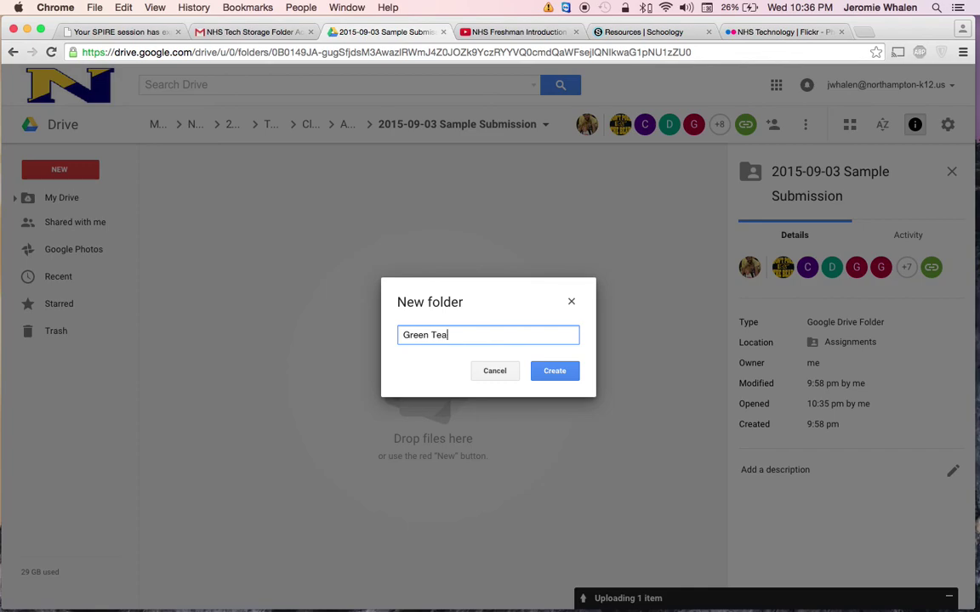
pyautogui.write('m')
pyautogui.write('01')
pyautogui.click(555, 371)
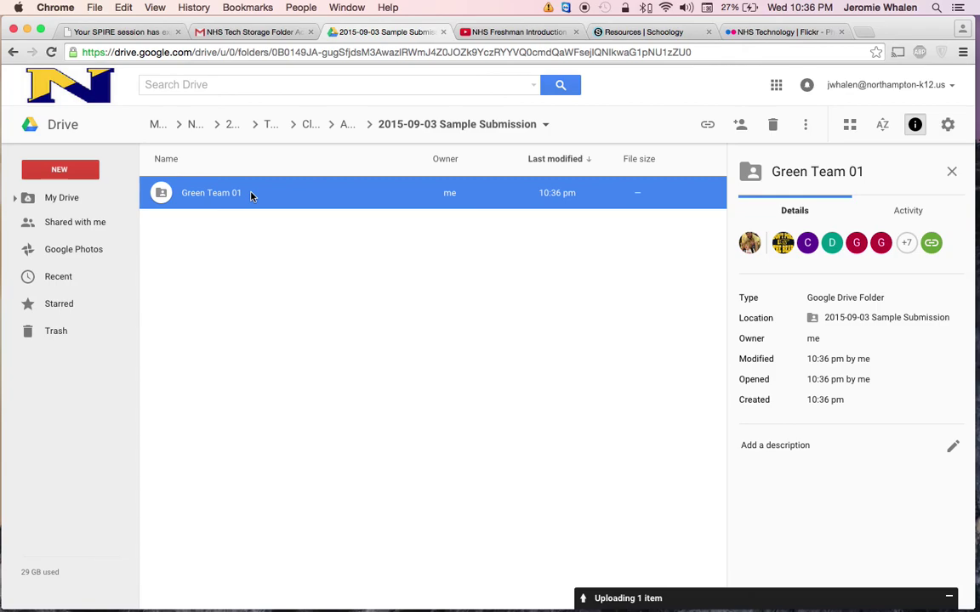
# - Create an "Audio" subfolder inside the Green Team 01 folder
pyautogui.doubleClick(251, 196)
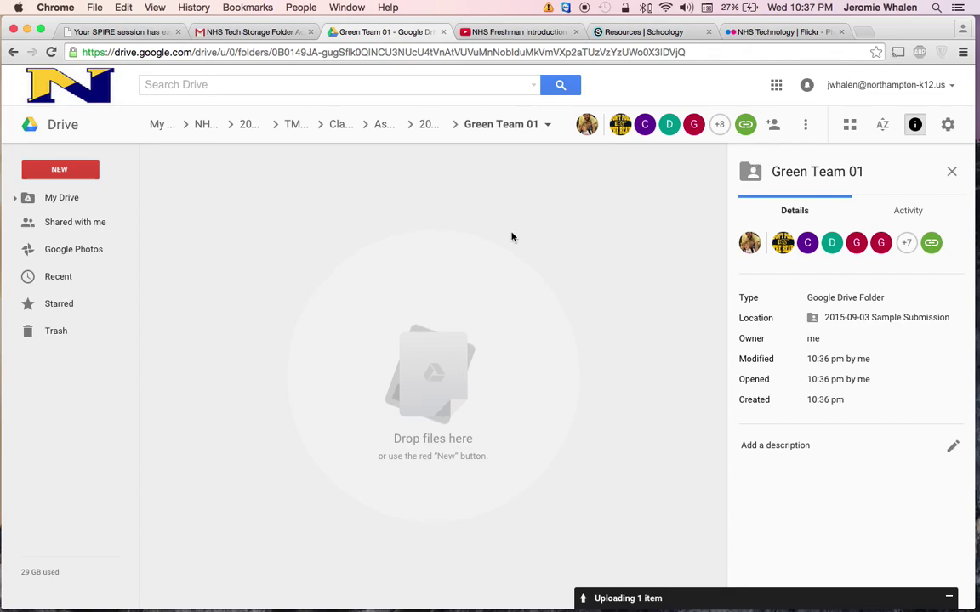
pyautogui.click(75, 170)
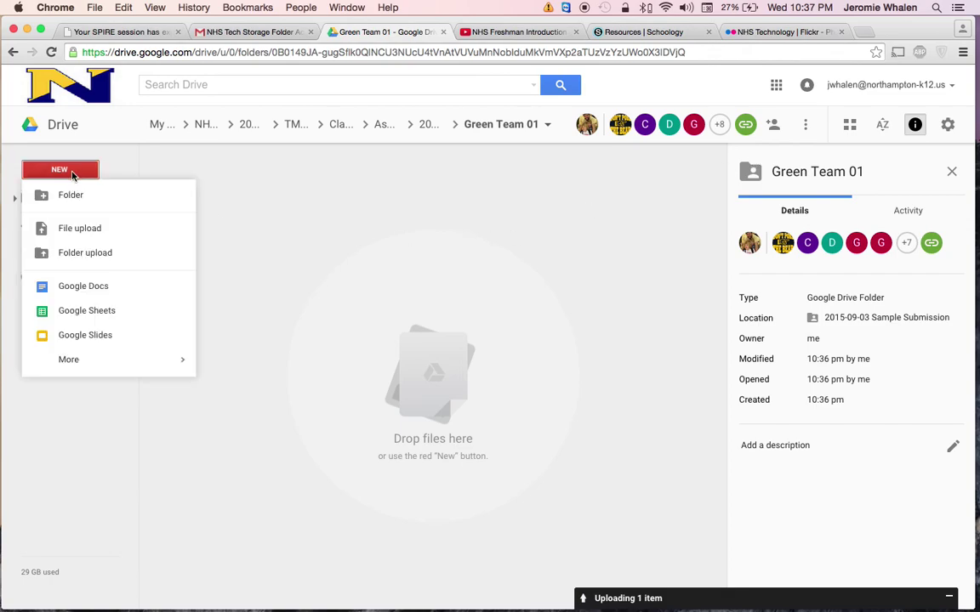
pyautogui.click(72, 196)
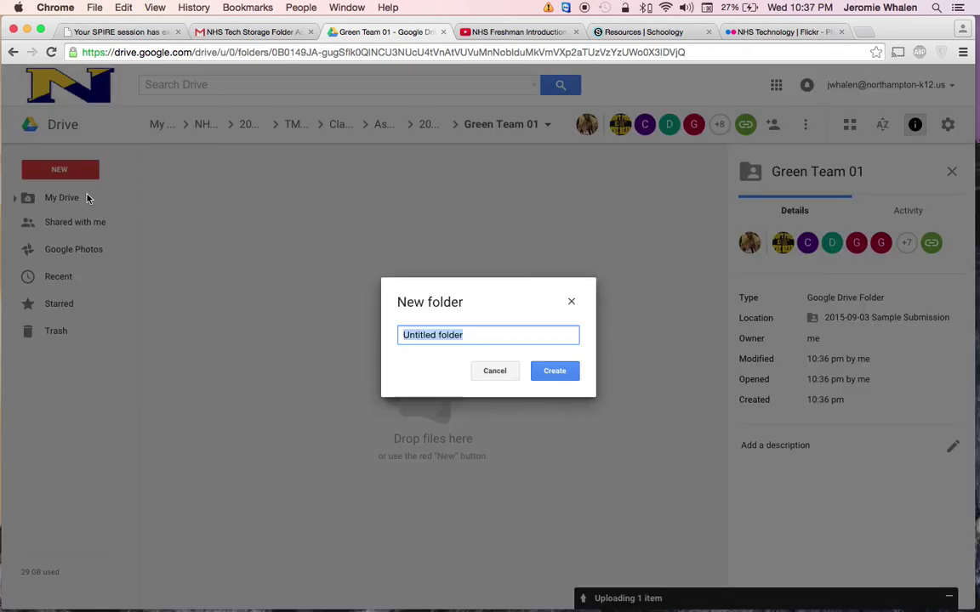
pyautogui.write('Audio')
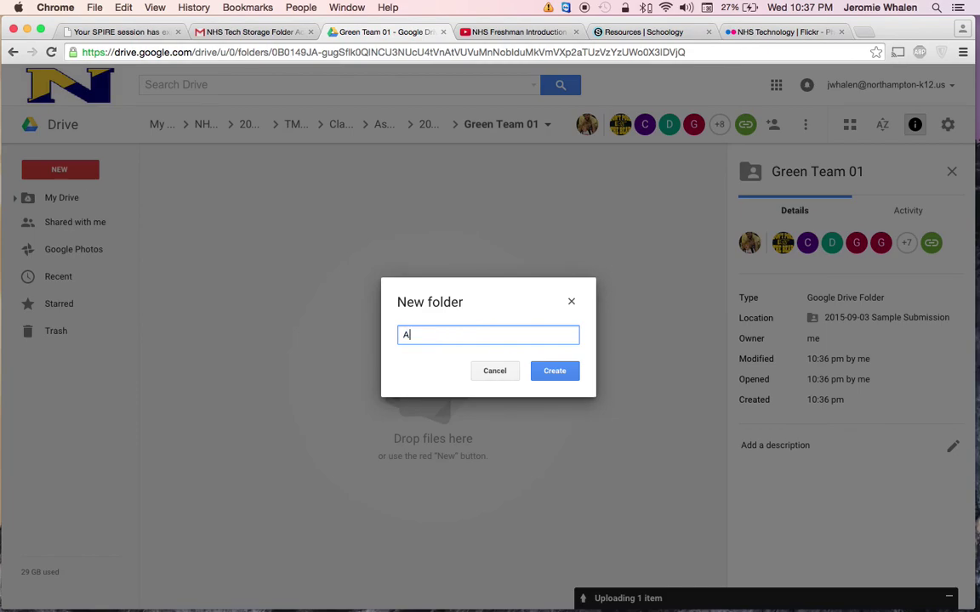
pyautogui.click(548, 375)
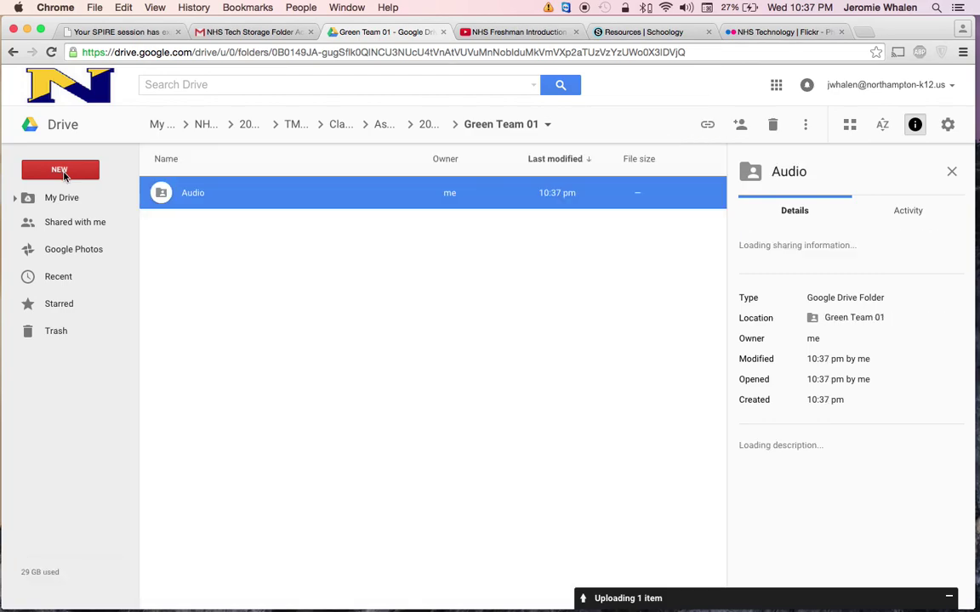
# - Add a "Video" subfolder alongside Audio in the Green Team 01 folder
pyautogui.click(62, 170)
pyautogui.click(284, 253)
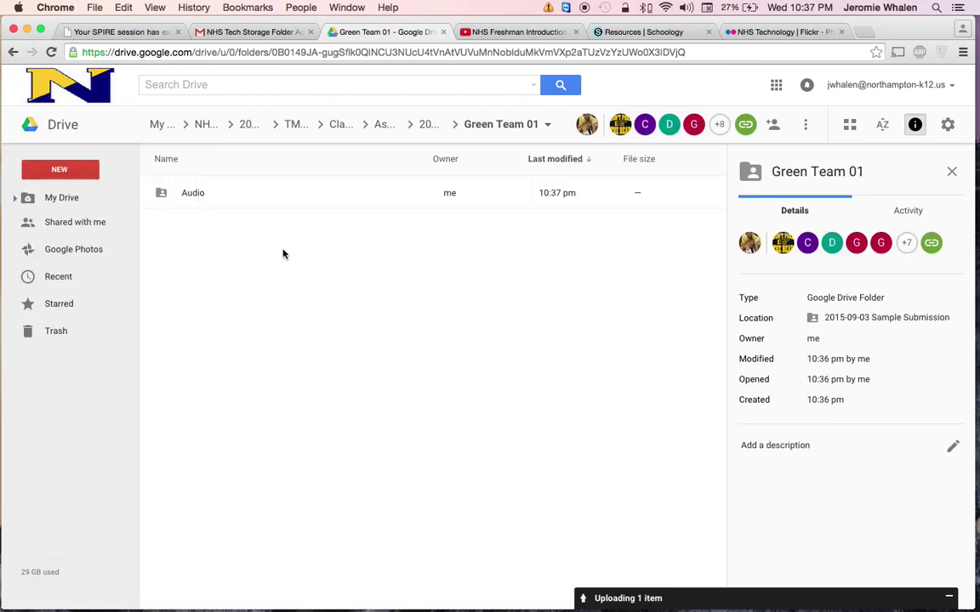
pyautogui.hotkey('shift', 'f')
pyautogui.write('Video')
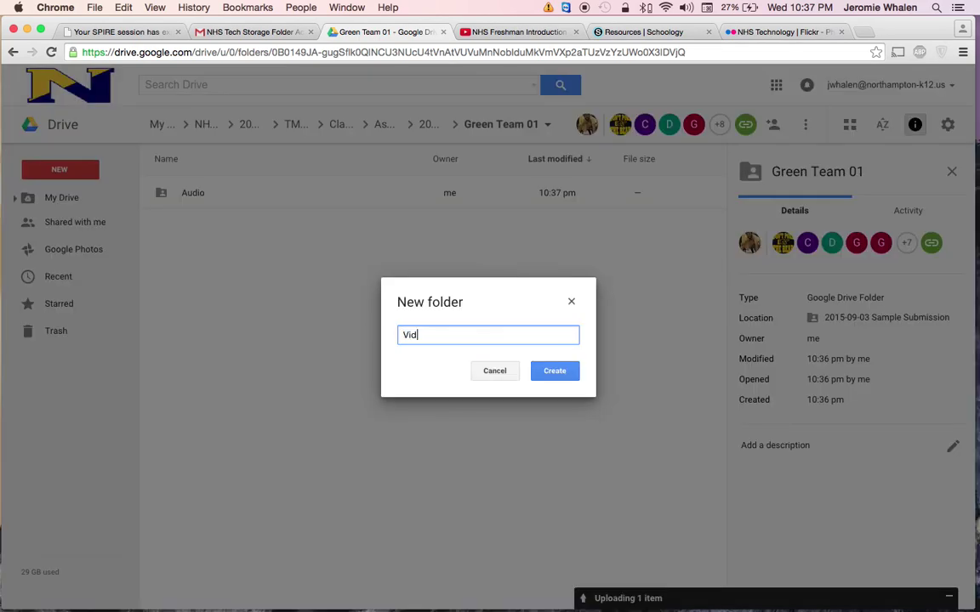
pyautogui.click(554, 372)
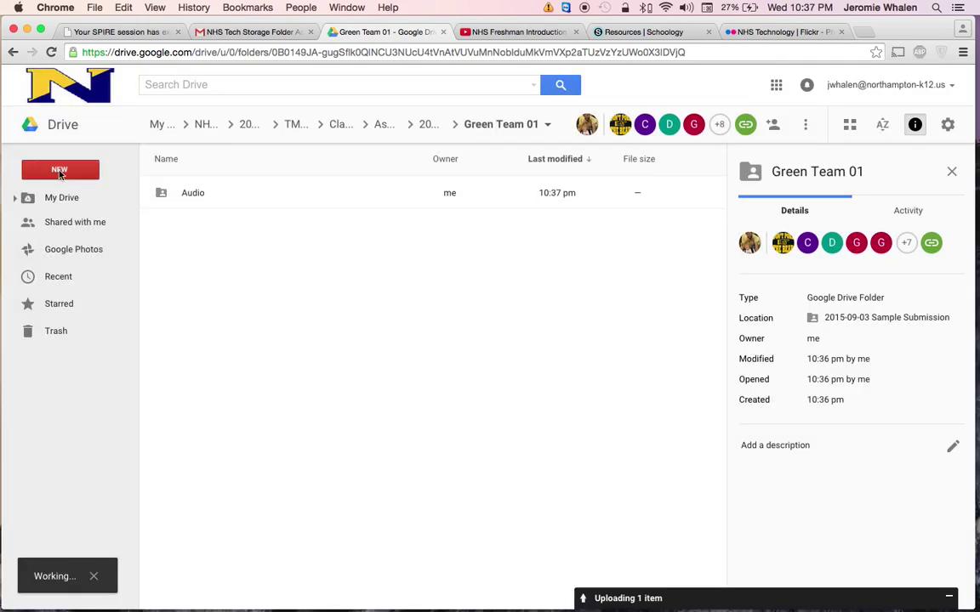
# - Create a "Media" subfolder in the Green Team 01 folder
pyautogui.click(68, 176)
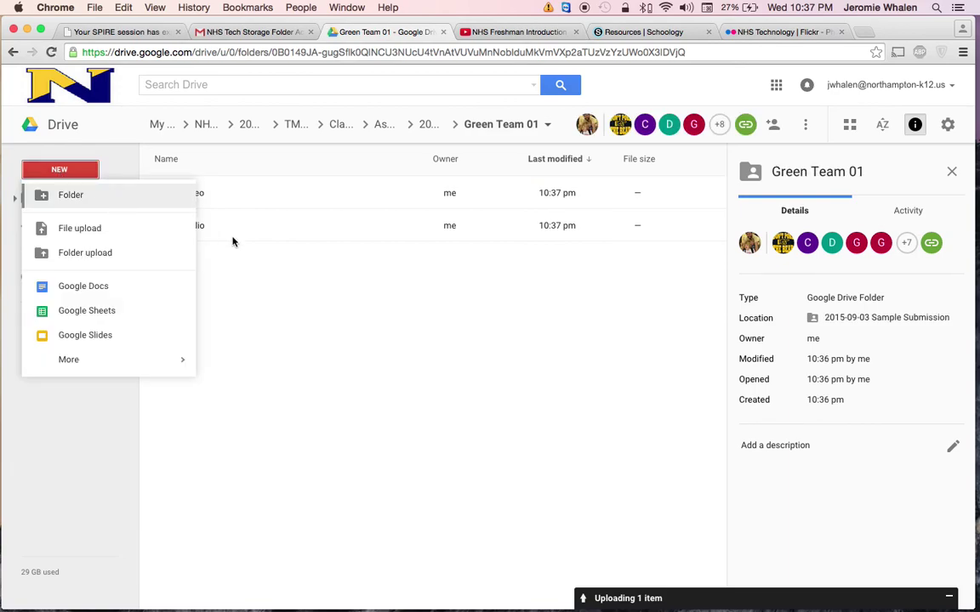
pyautogui.write('Media')
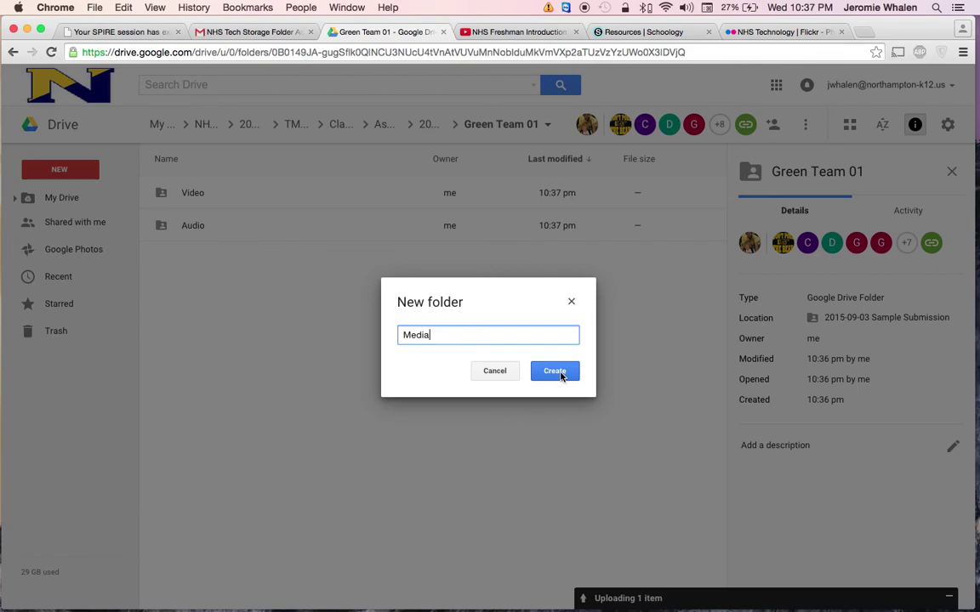
pyautogui.click(561, 375)
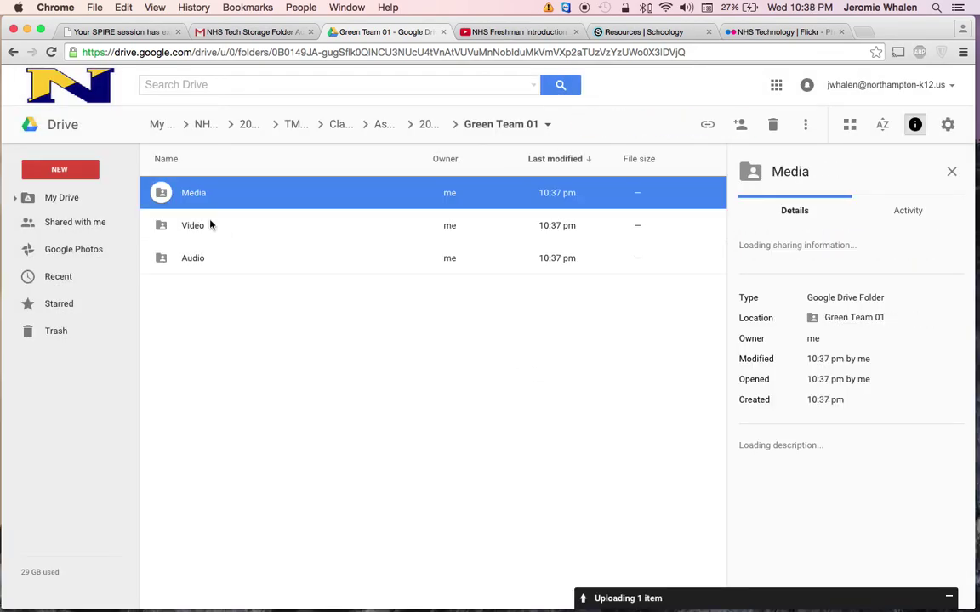
# - Add a "Finished Videos" subfolder to the Green Team 01 folder
pyautogui.click(81, 164)
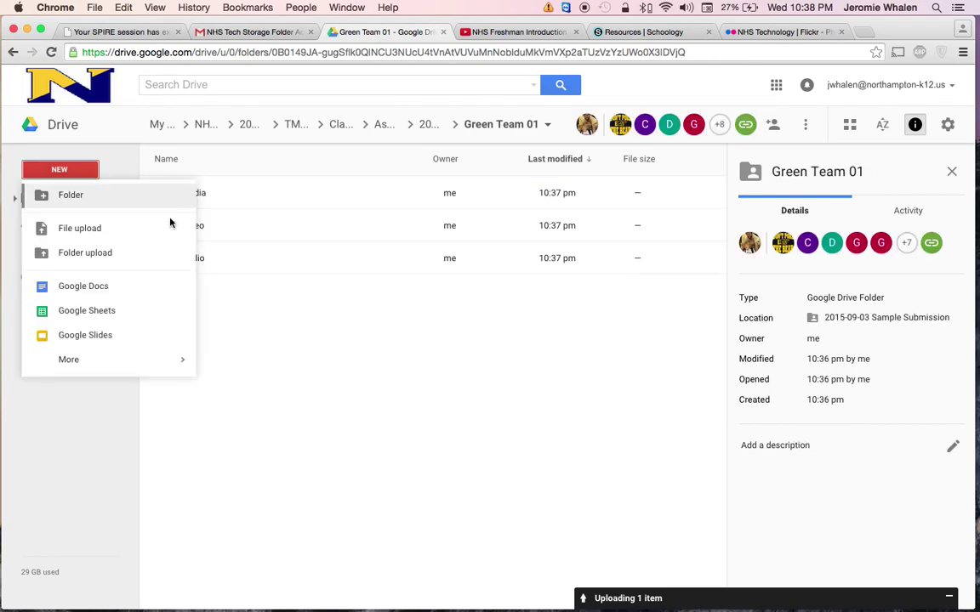
pyautogui.click(109, 197)
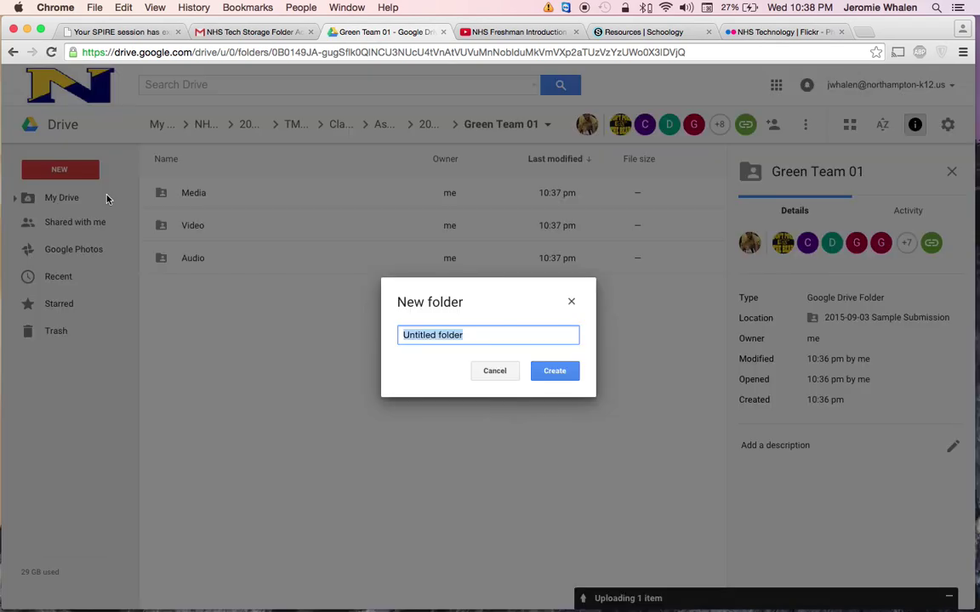
pyautogui.write('Fin')
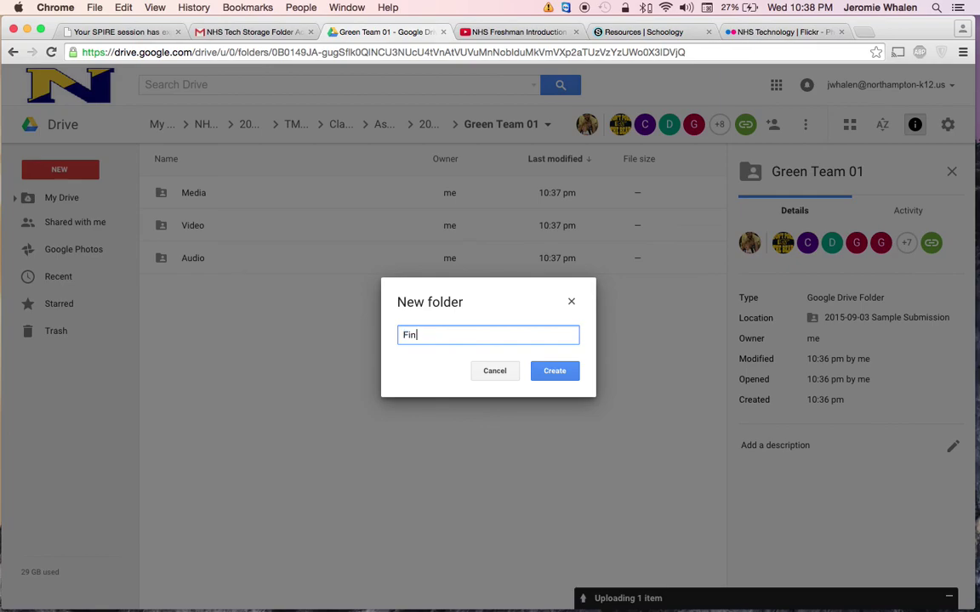
pyautogui.write('ished Videos')
pyautogui.click(443, 375)
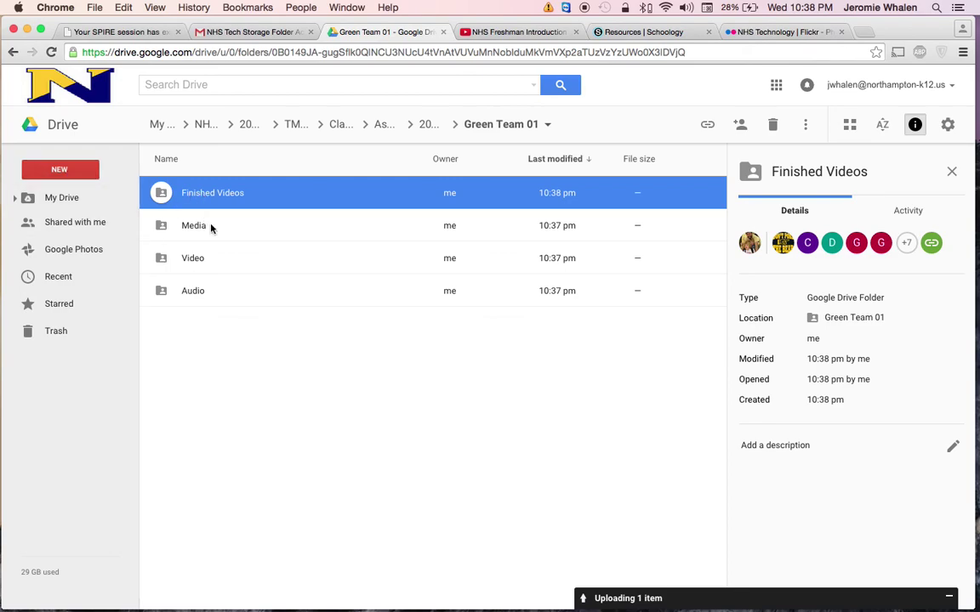
# - Add a "Project Files" subfolder to the Green Team 01 folder
pyautogui.click(61, 171)
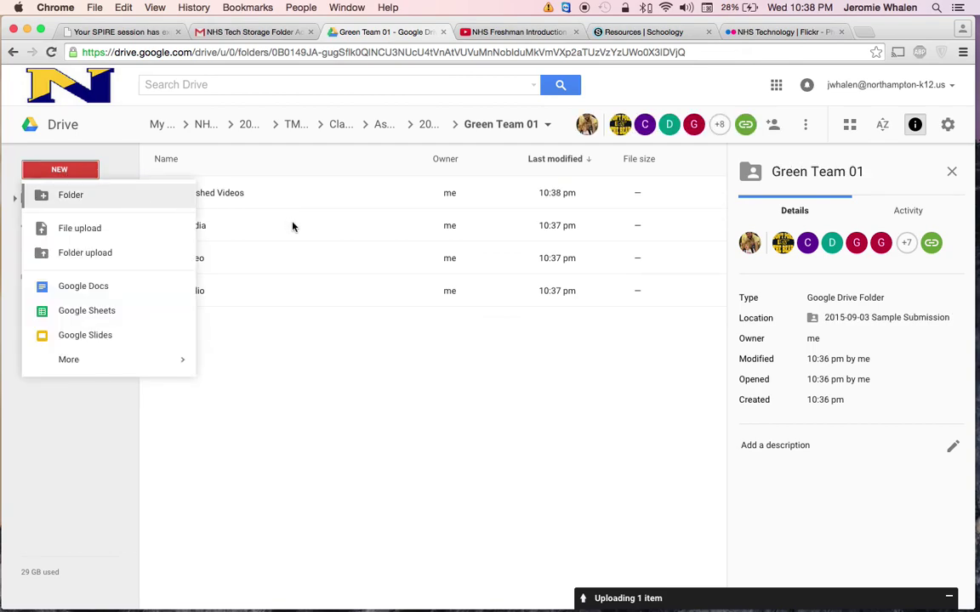
pyautogui.press('Return')
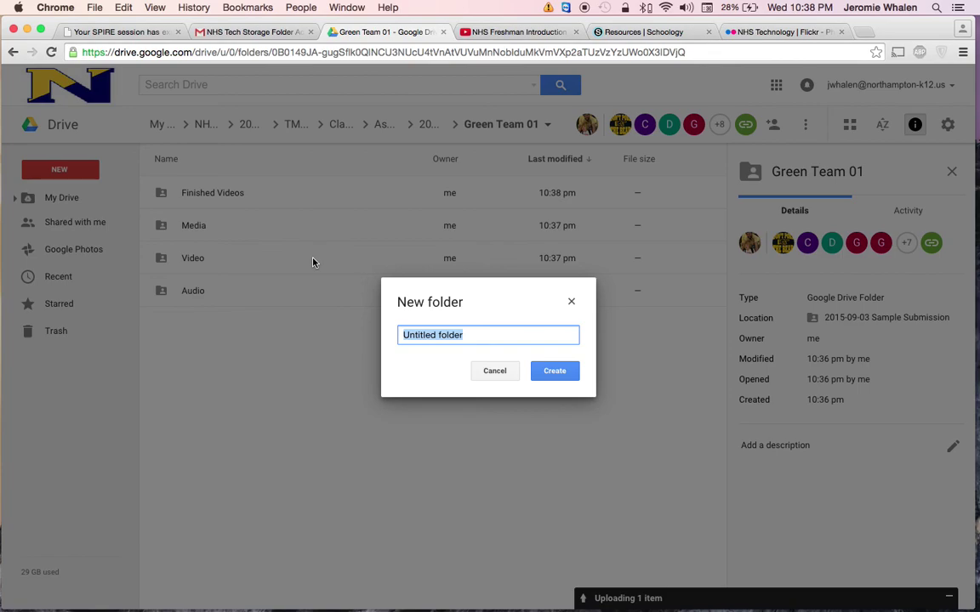
pyautogui.write('Proje')
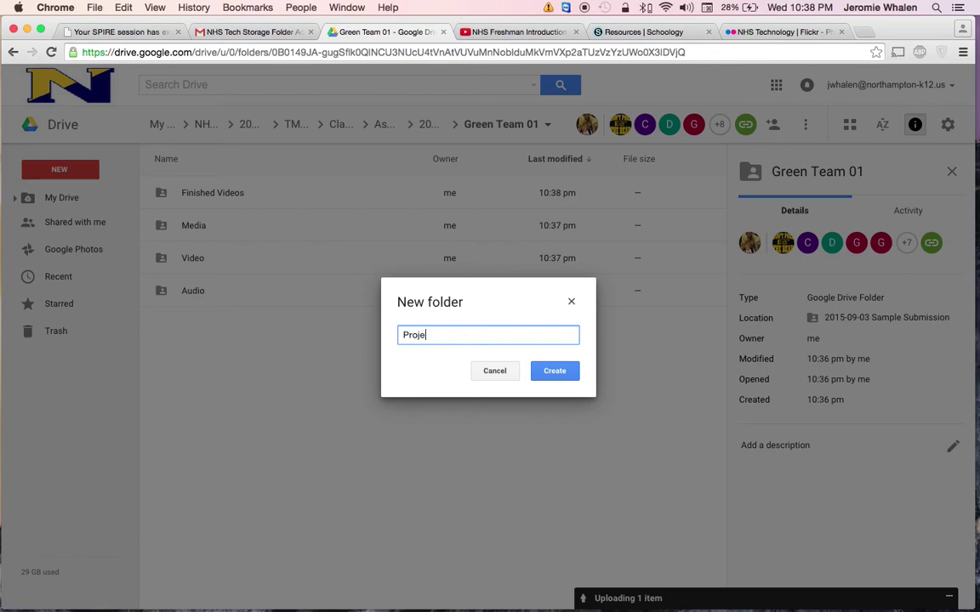
pyautogui.write('ct Files')
pyautogui.click(421, 393)
pyautogui.click(398, 400)
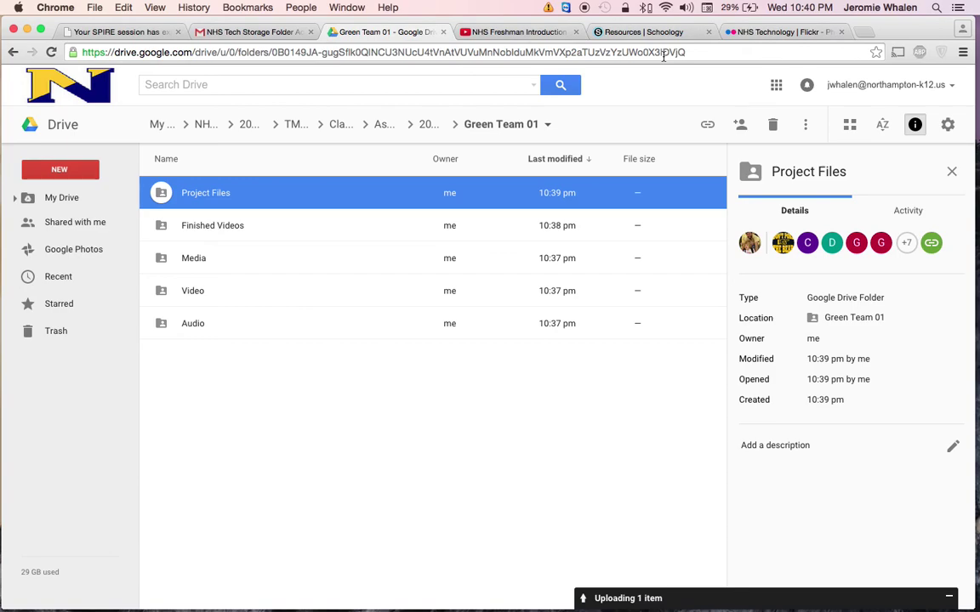
# - Go back up through 2015-2016 to the NHS Technology (Shared) folder
pyautogui.click(273, 124)
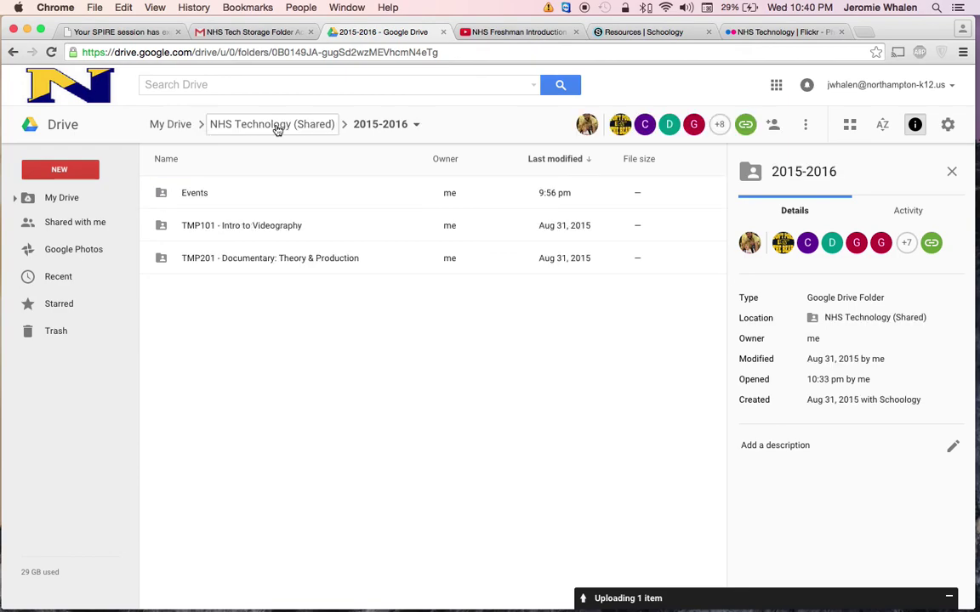
pyautogui.click(277, 126)
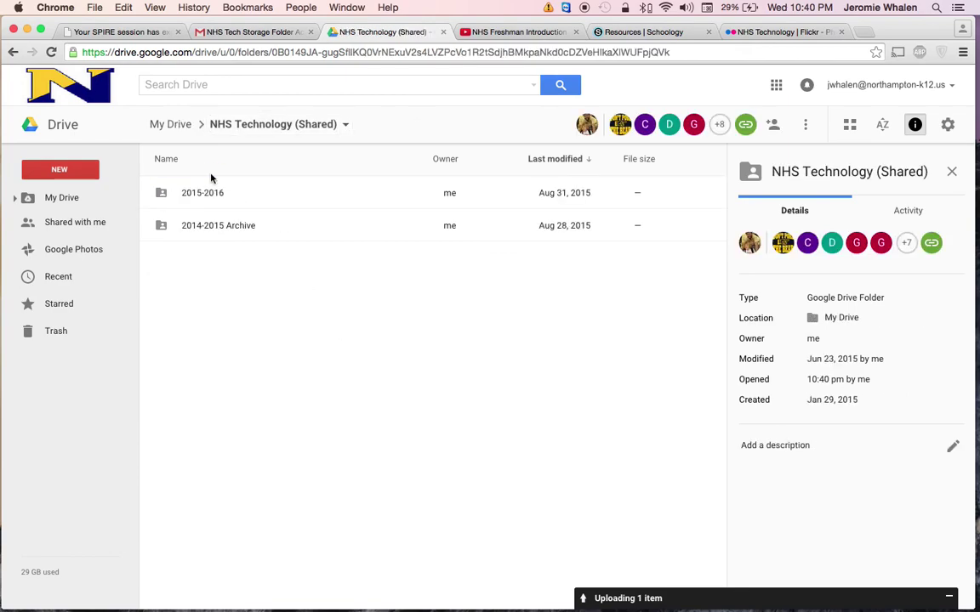
# - Switch to the NHS Technology Flickr photostream and download the 2015 Eurekafest_67 photo in Medium (640 × 427) size
pyautogui.click(772, 33)
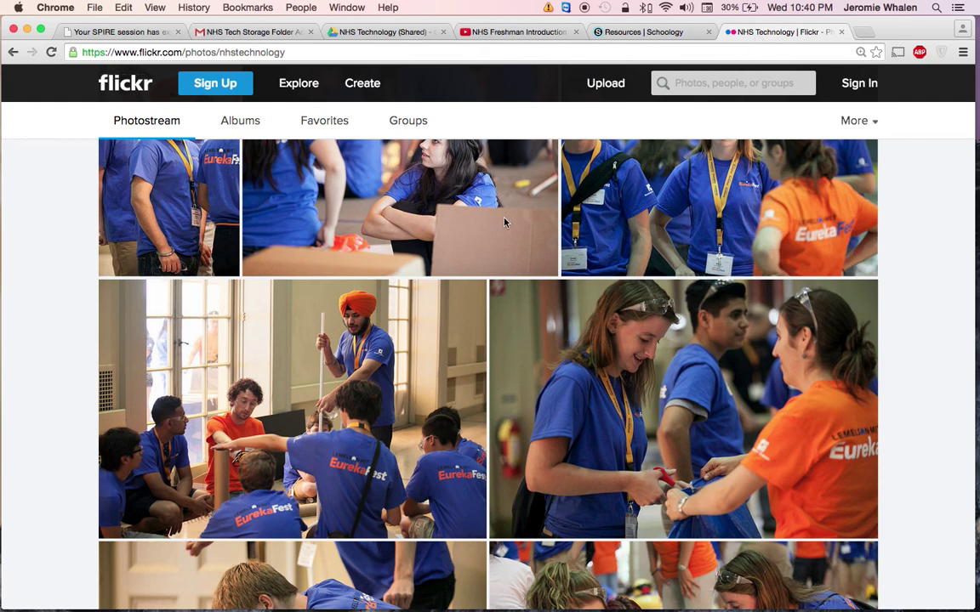
pyautogui.click(341, 336)
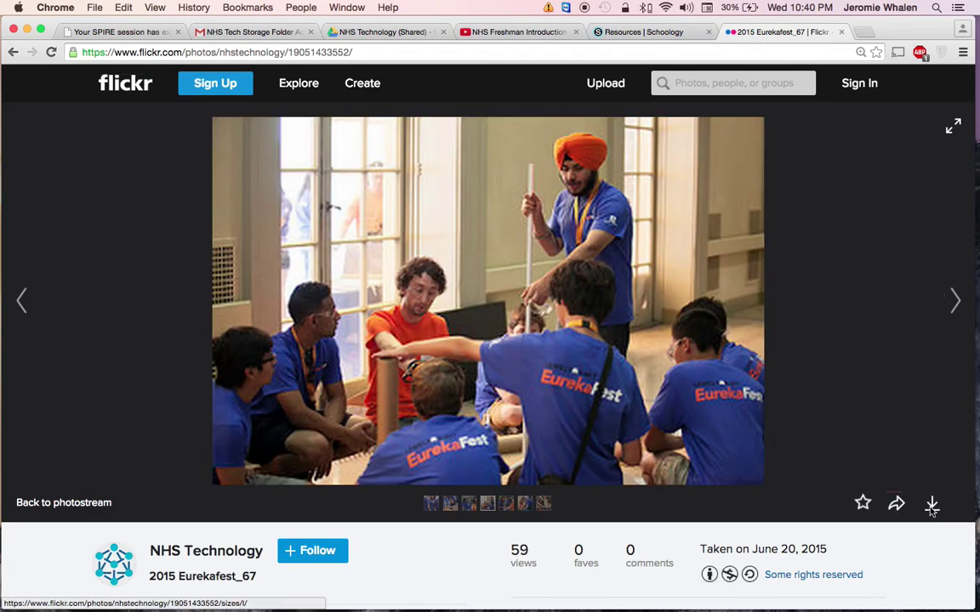
pyautogui.click(931, 503)
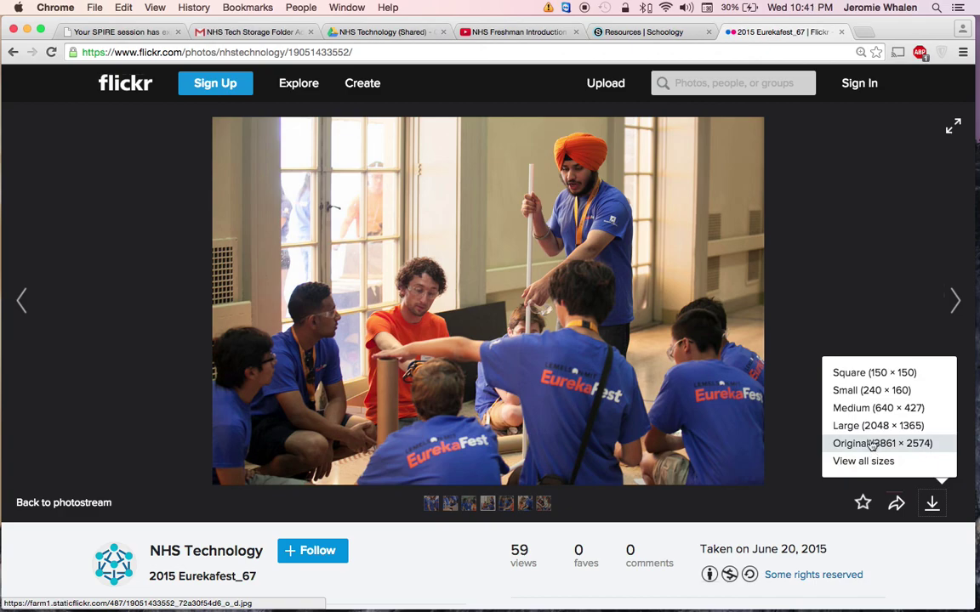
pyautogui.click(868, 409)
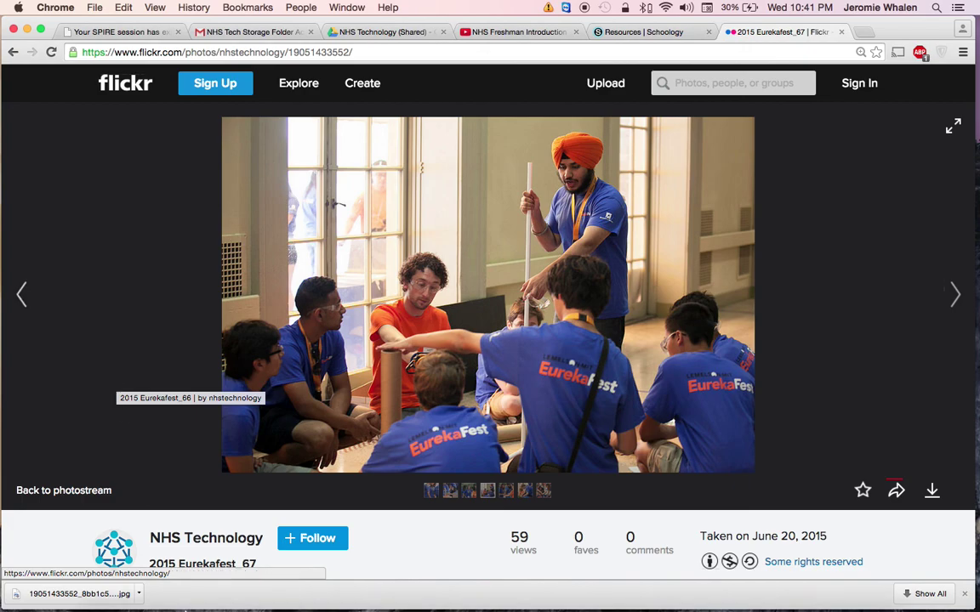
# - Locate the downloaded Eurekafest photo in the Mac's Downloads folder, preview it, and close the preview and the folder window
pyautogui.moveTo(185, 602)
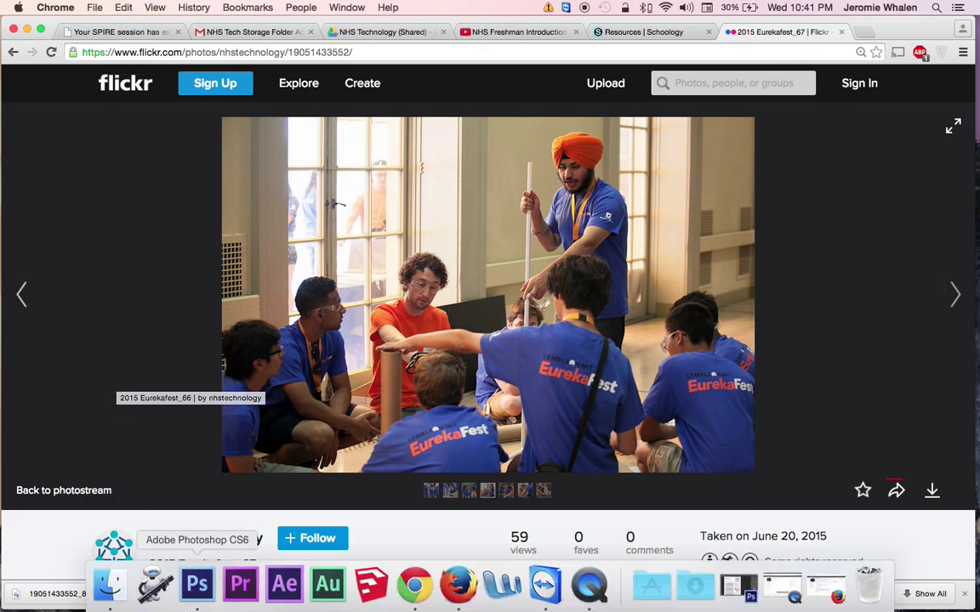
pyautogui.click(689, 593)
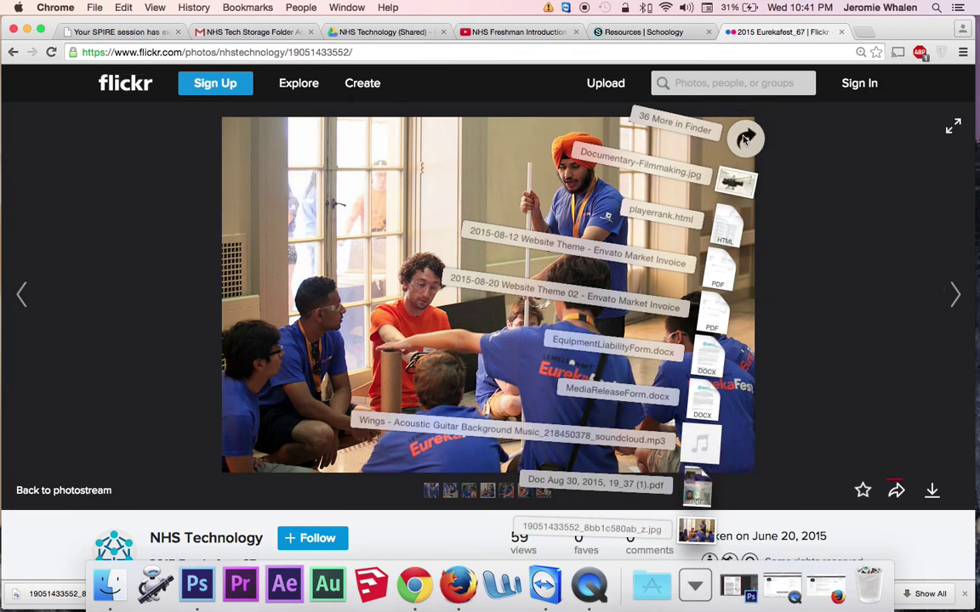
pyautogui.click(745, 138)
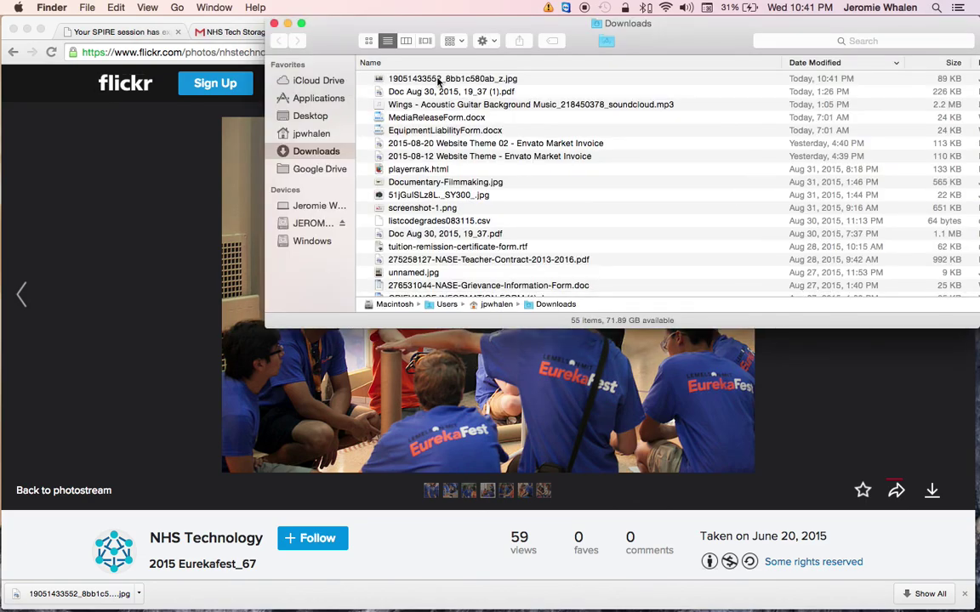
pyautogui.click(440, 79)
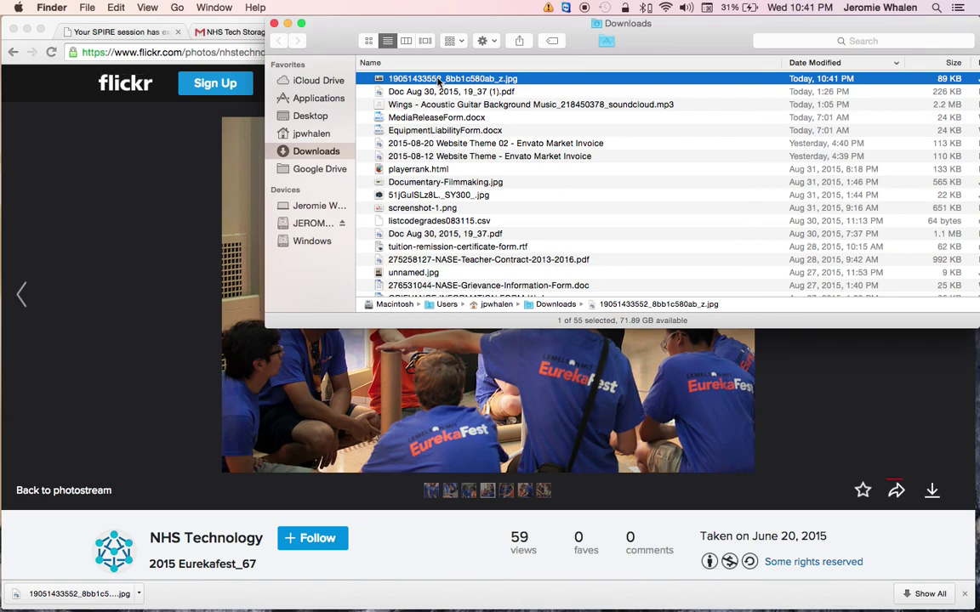
pyautogui.click(273, 23)
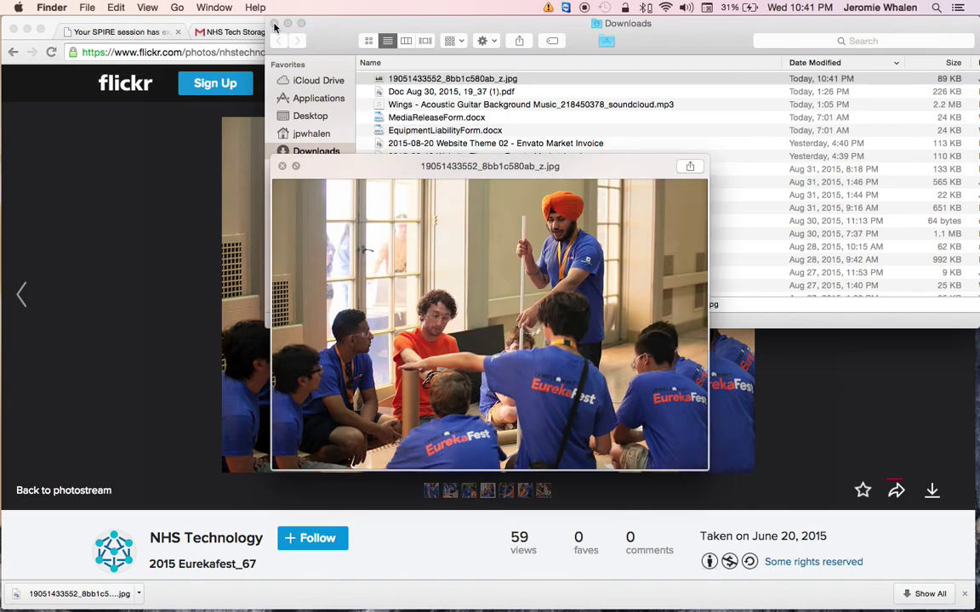
pyautogui.press('Return')
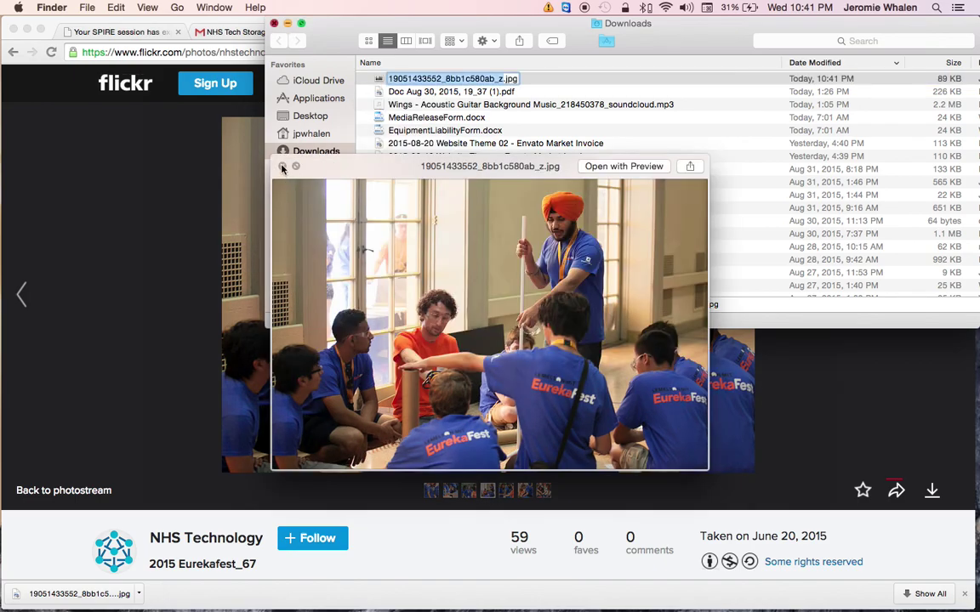
pyautogui.click(273, 23)
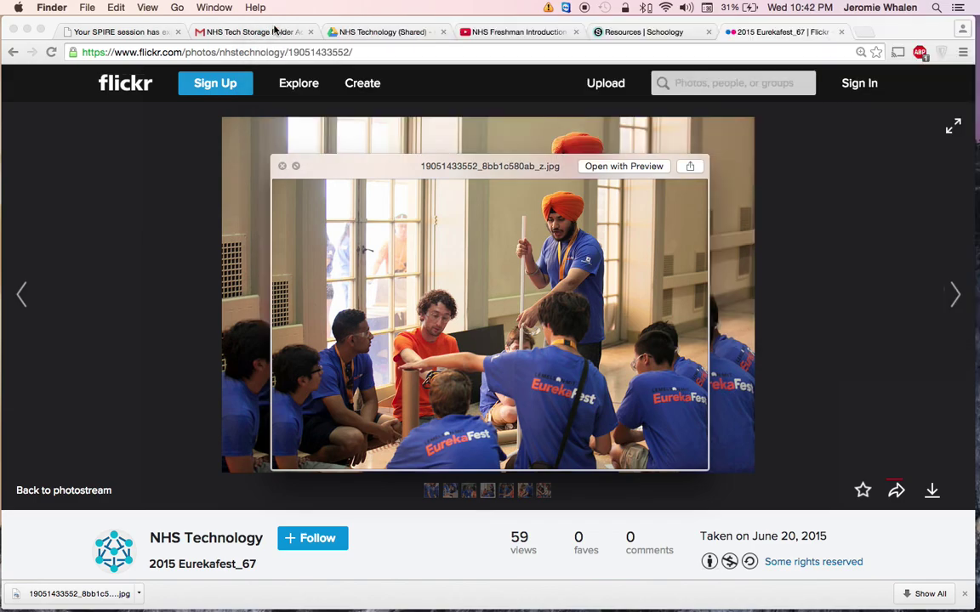
pyautogui.click(294, 160)
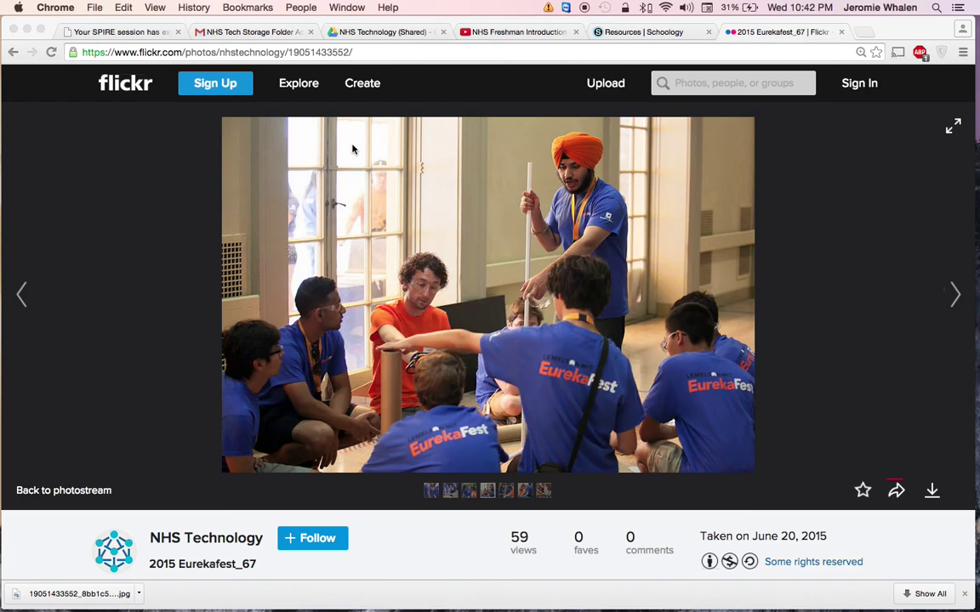
# - Return to Google Drive and open Green Team 01's Media folder, under 2015-2016, TMP101 - Intro to Videography, Class Period 02, Assignments, 2015-09-03 Sample Submission
pyautogui.click(381, 34)
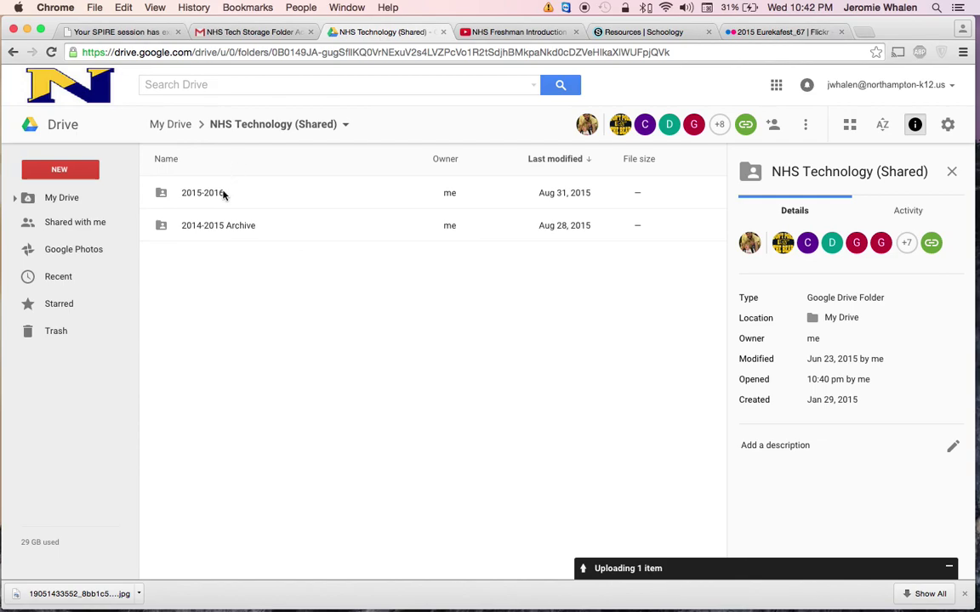
pyautogui.doubleClick(224, 195)
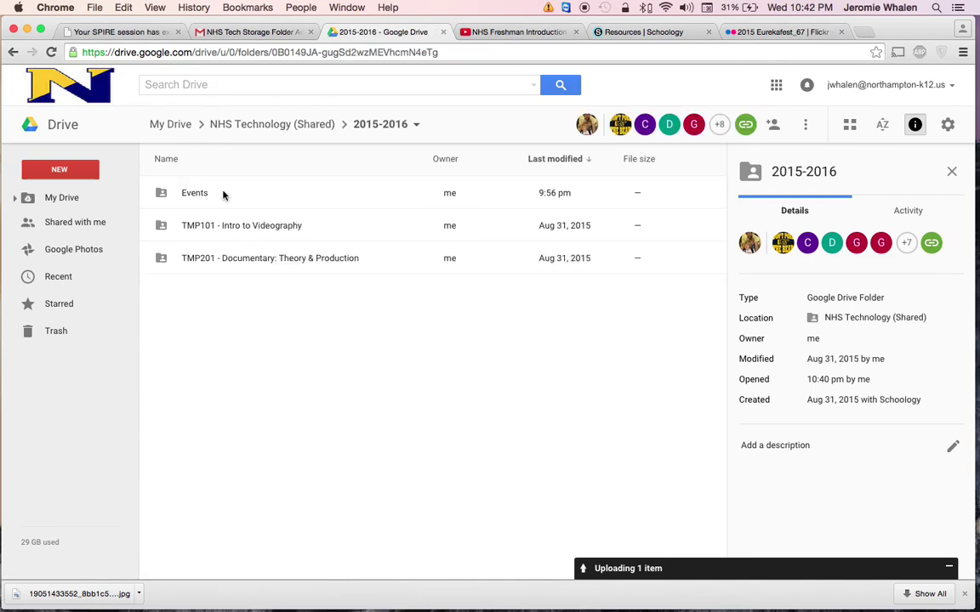
pyautogui.click(300, 227)
pyautogui.doubleClick(300, 227)
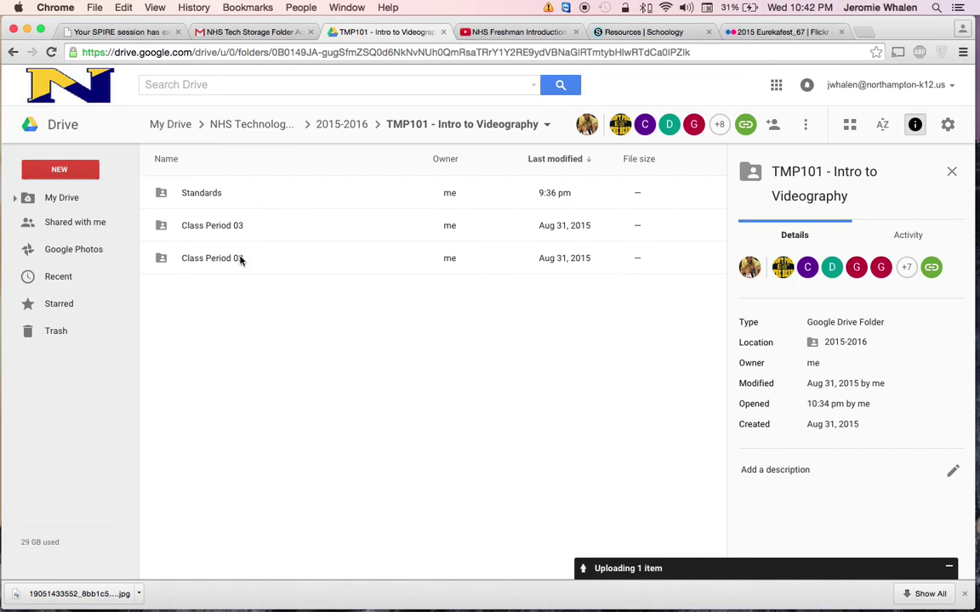
pyautogui.click(240, 260)
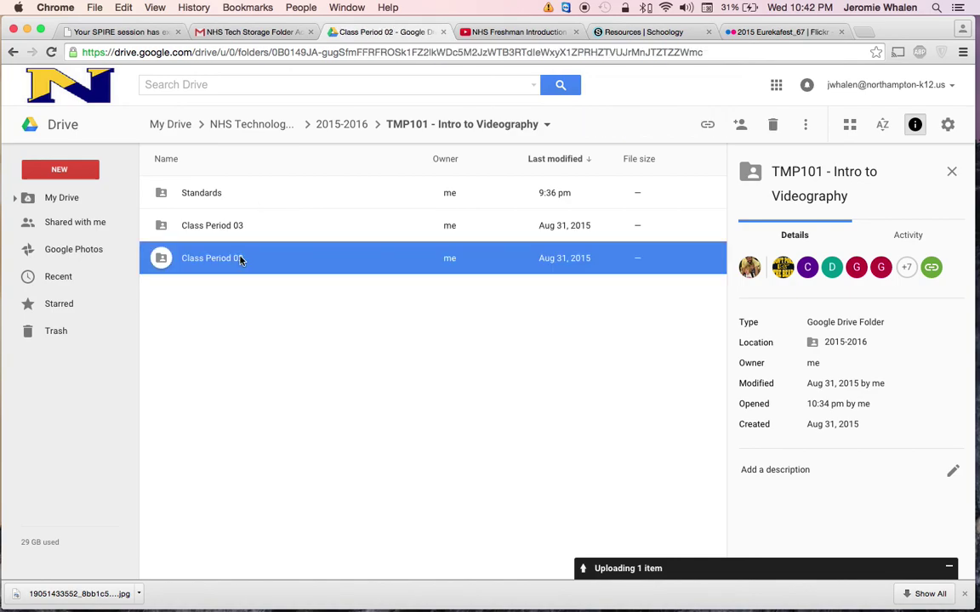
pyautogui.doubleClick(240, 260)
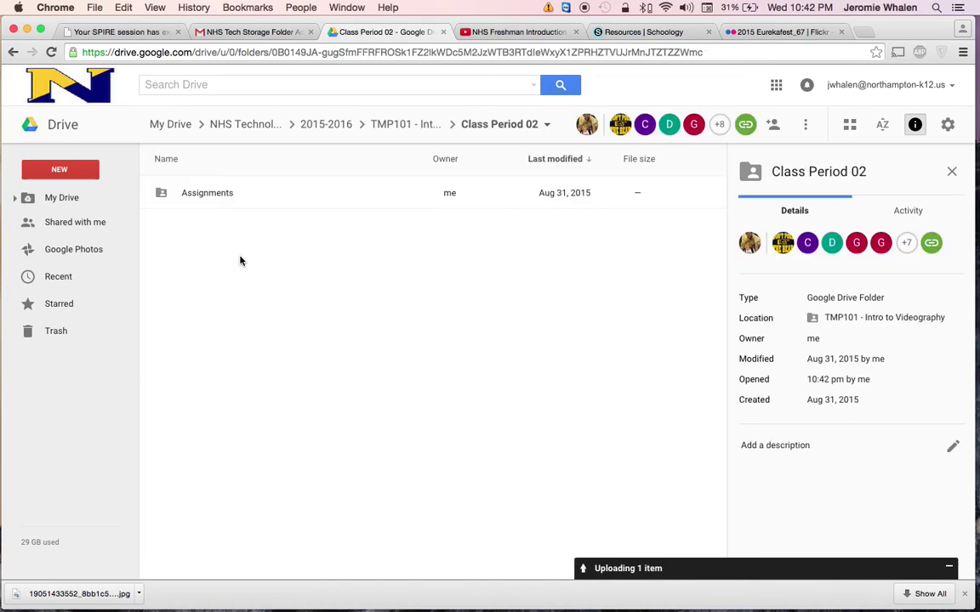
pyautogui.click(226, 195)
pyautogui.doubleClick(227, 196)
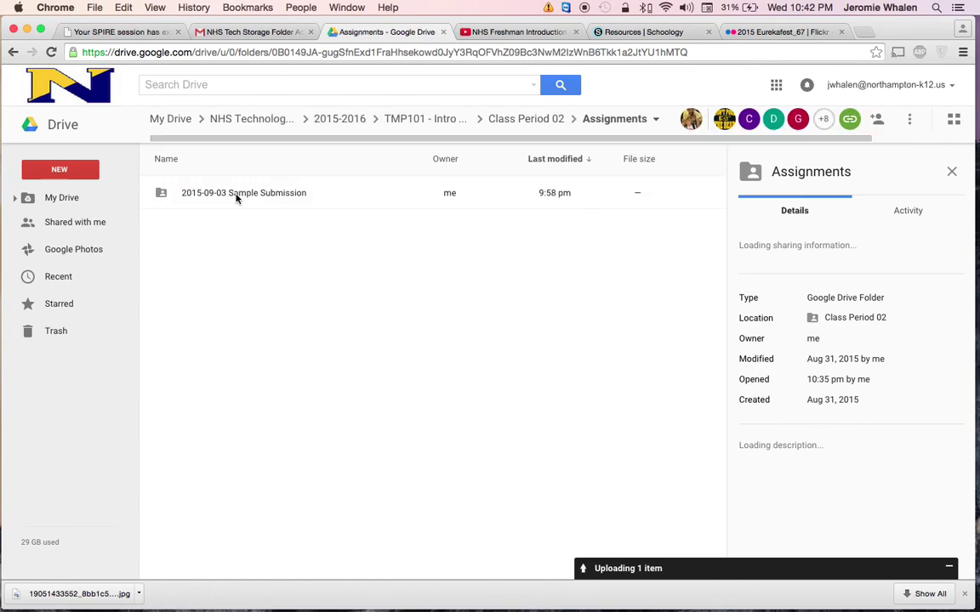
pyautogui.click(232, 196)
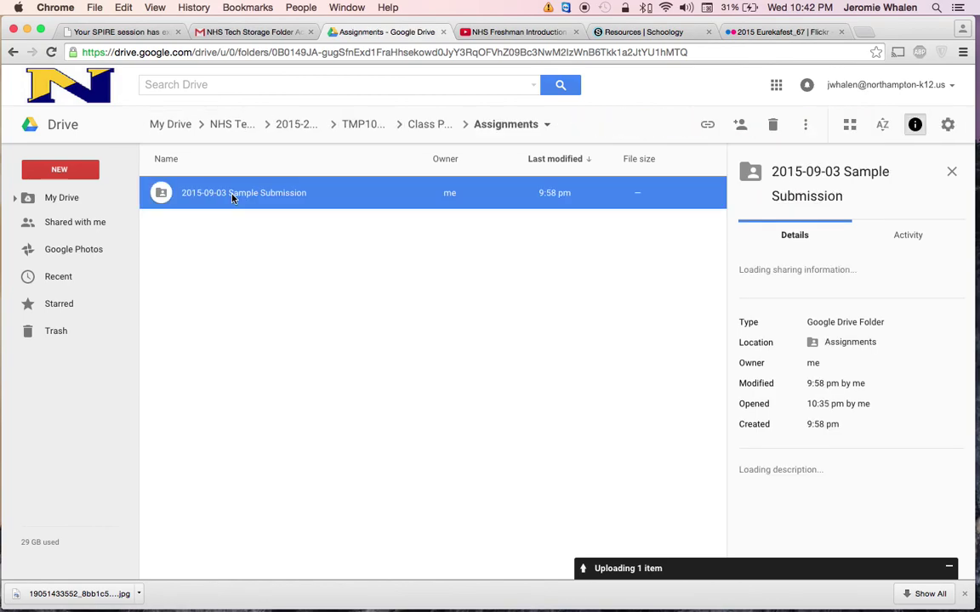
pyautogui.doubleClick(260, 198)
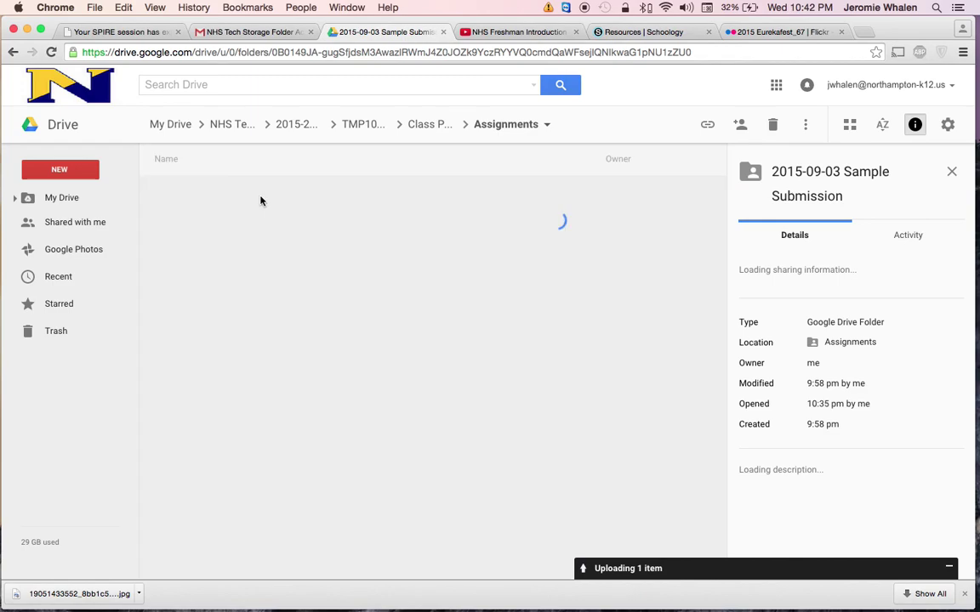
pyautogui.click(226, 194)
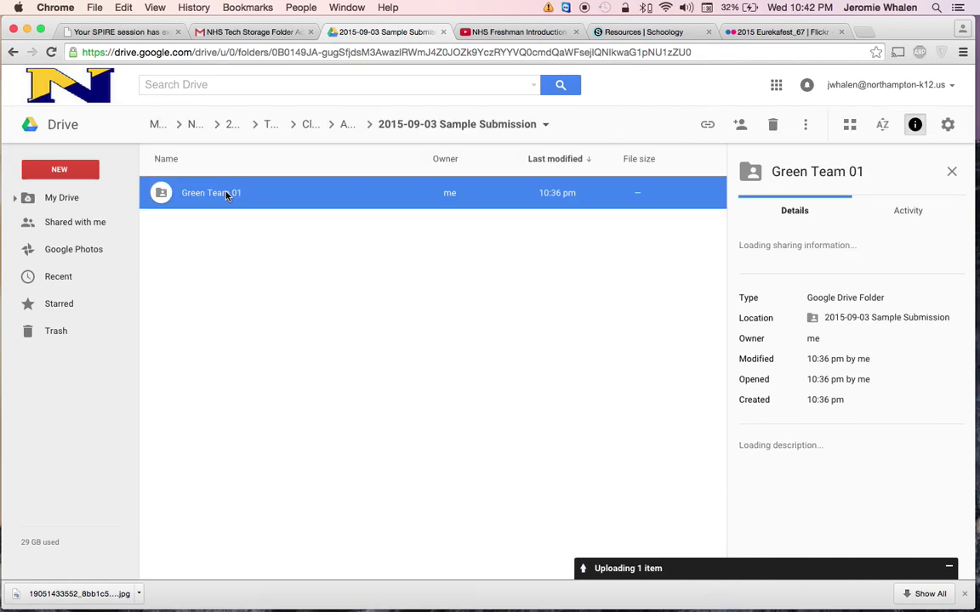
pyautogui.doubleClick(226, 194)
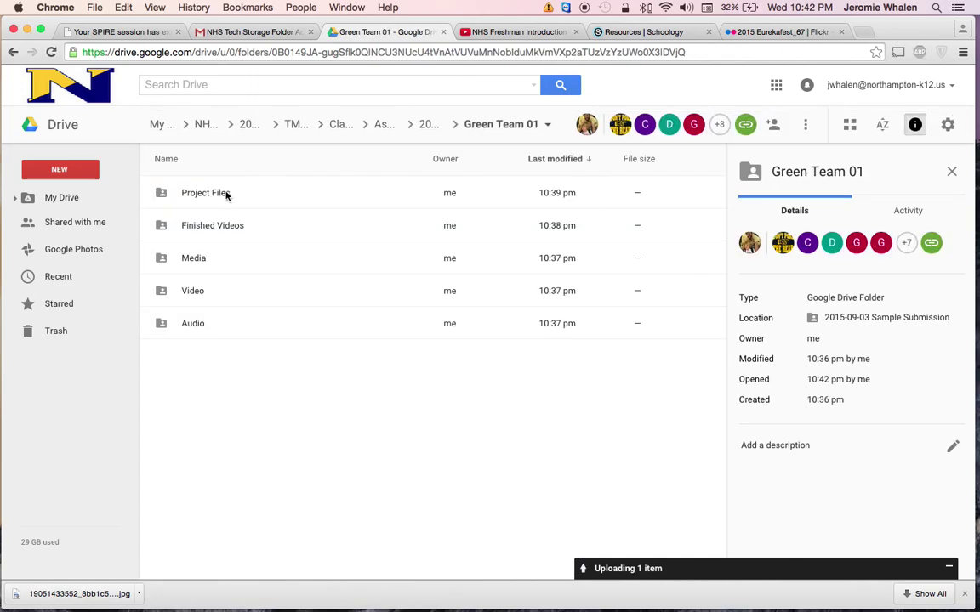
pyautogui.doubleClick(216, 260)
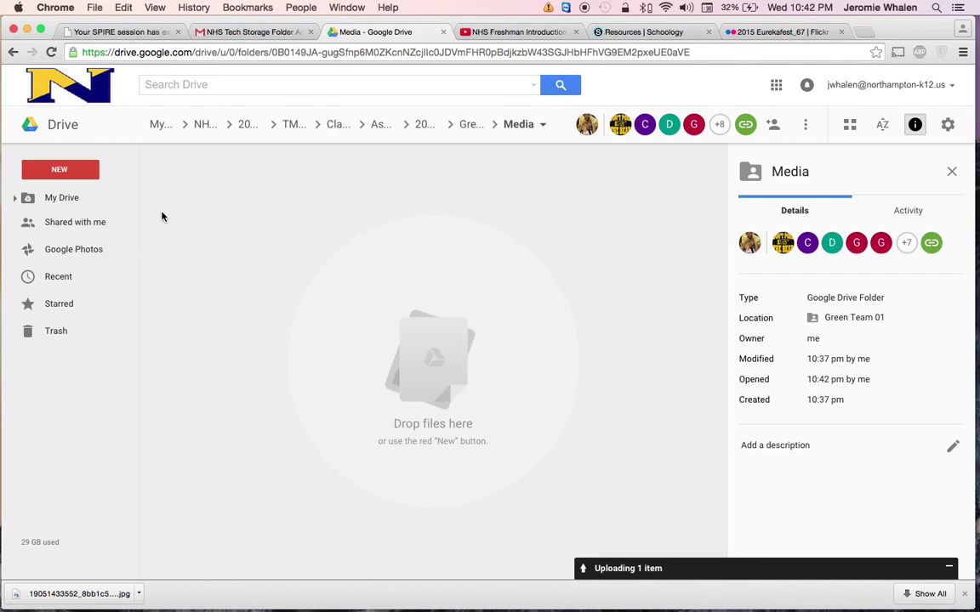
# - Start a file upload into the Media folder and browse the Downloads folder in list view
pyautogui.click(84, 176)
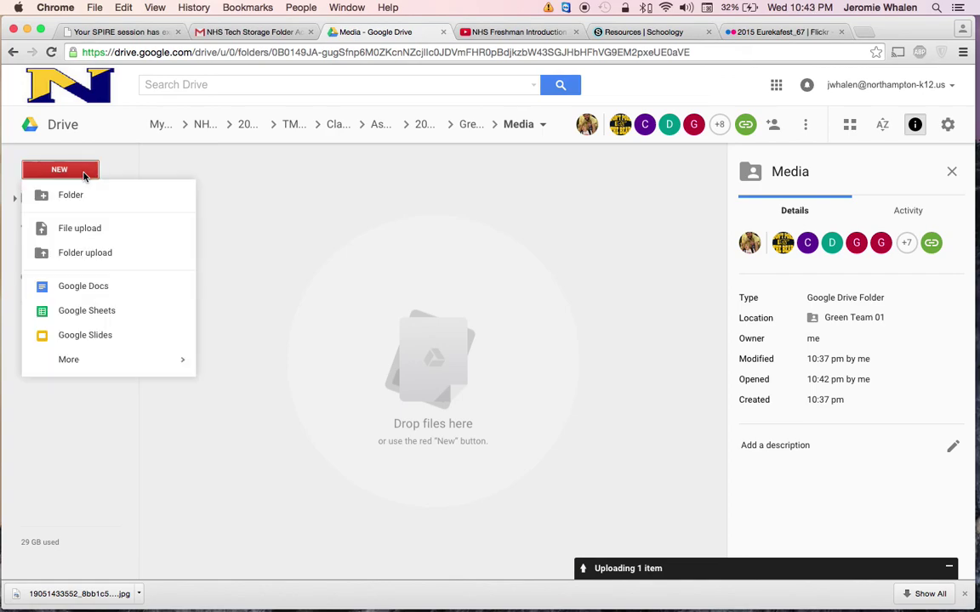
pyautogui.click(85, 232)
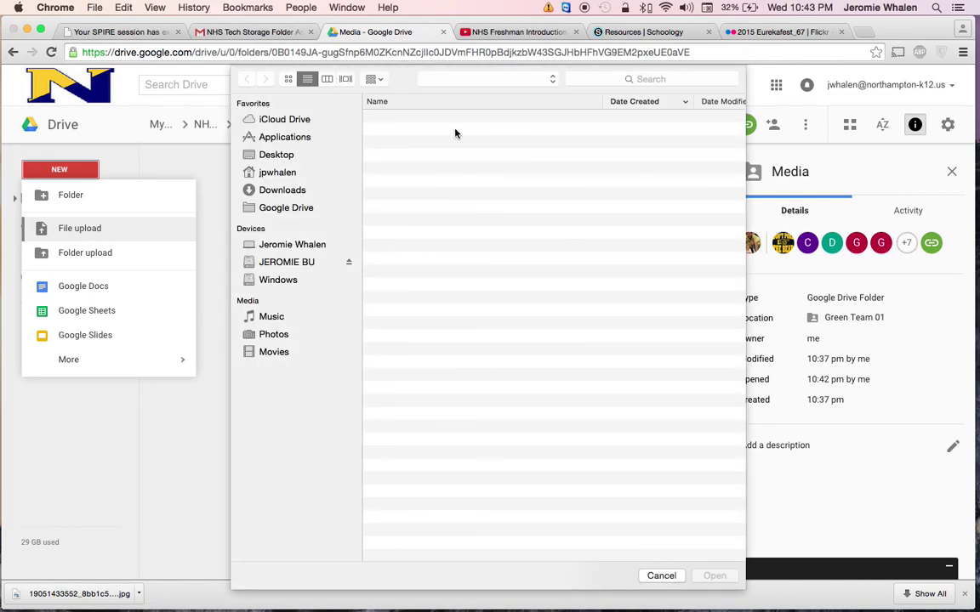
pyautogui.click(282, 191)
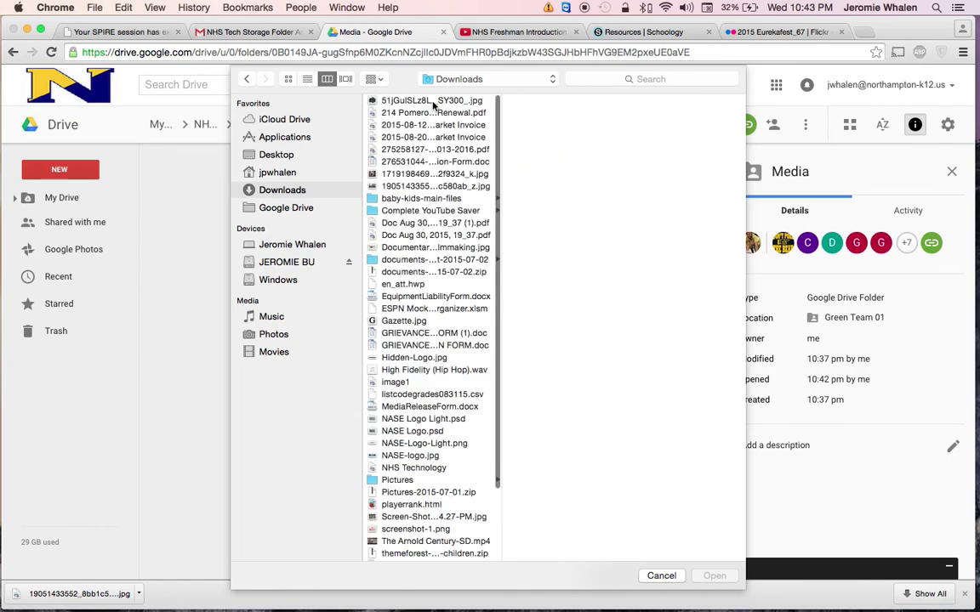
pyautogui.click(308, 79)
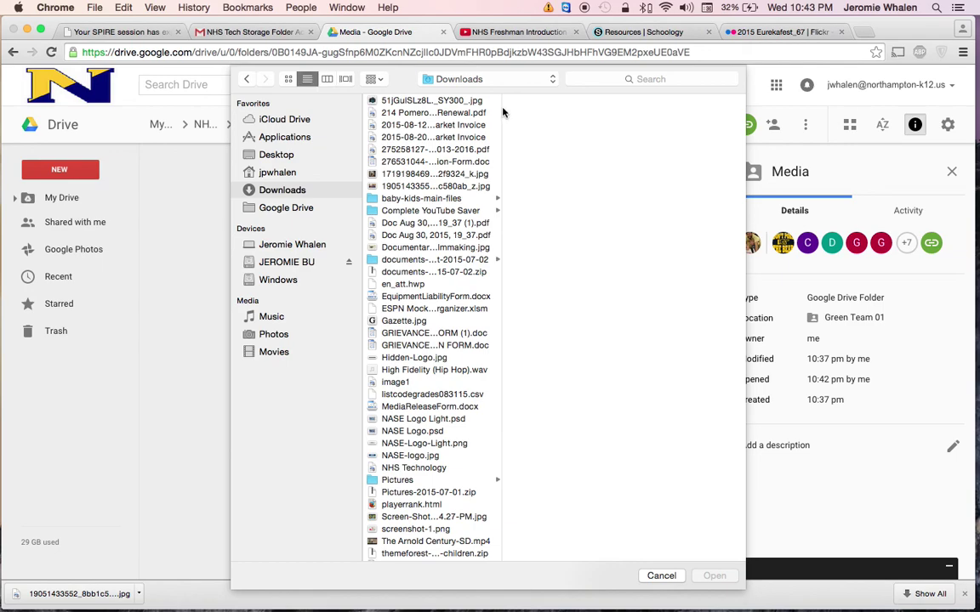